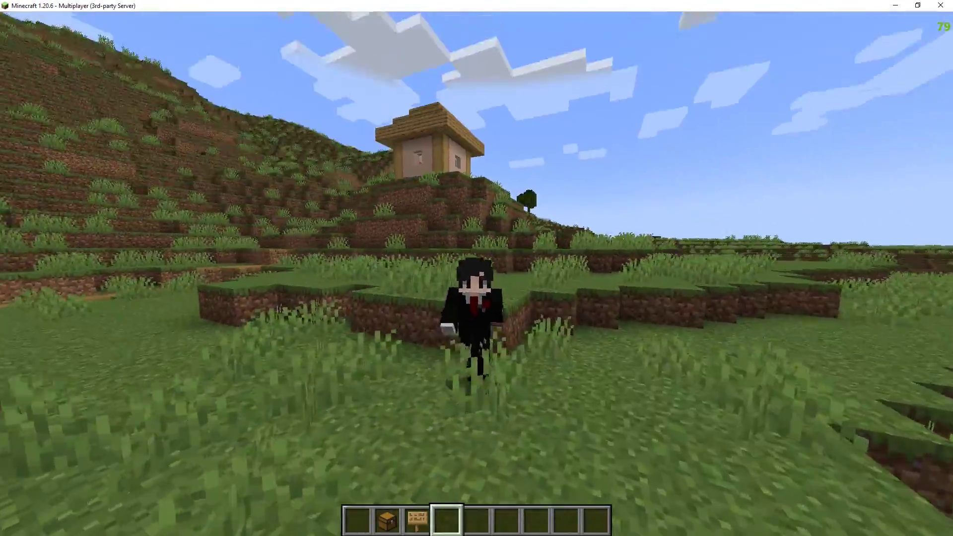
List the server's installed plugins with the /pl command and review them in the chat history.
{"action": "key", "text": "F5"}
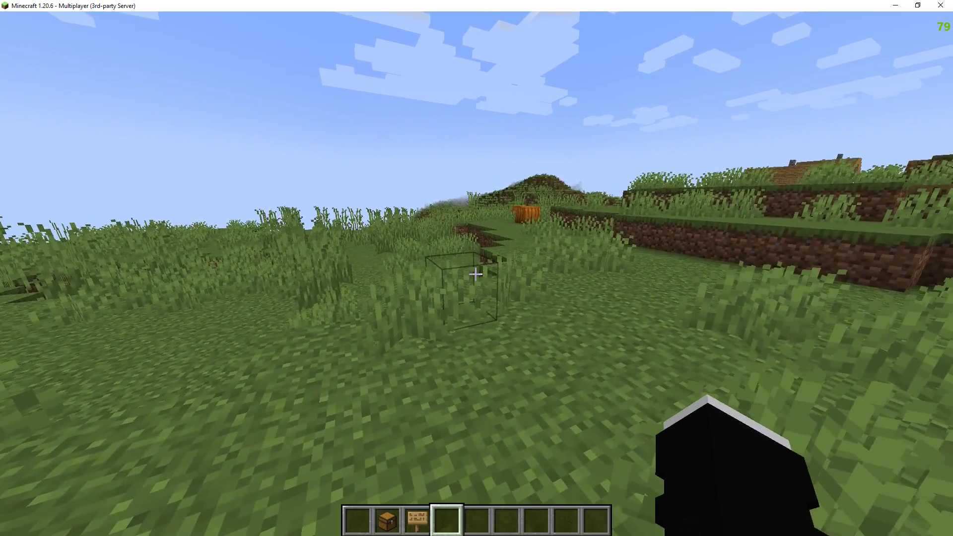
{"action": "type", "text": "/pl"}
{"action": "key", "text": "Return"}
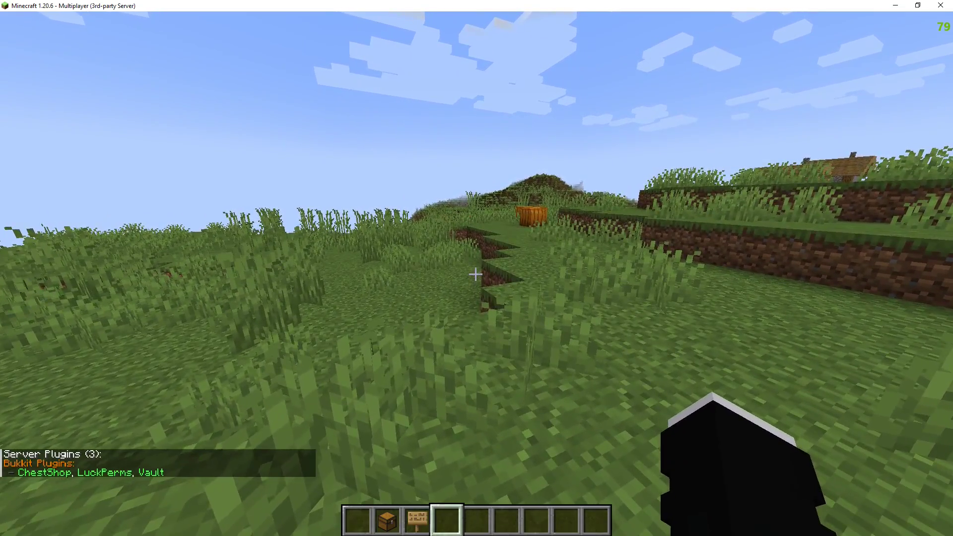
{"action": "key", "text": "t"}
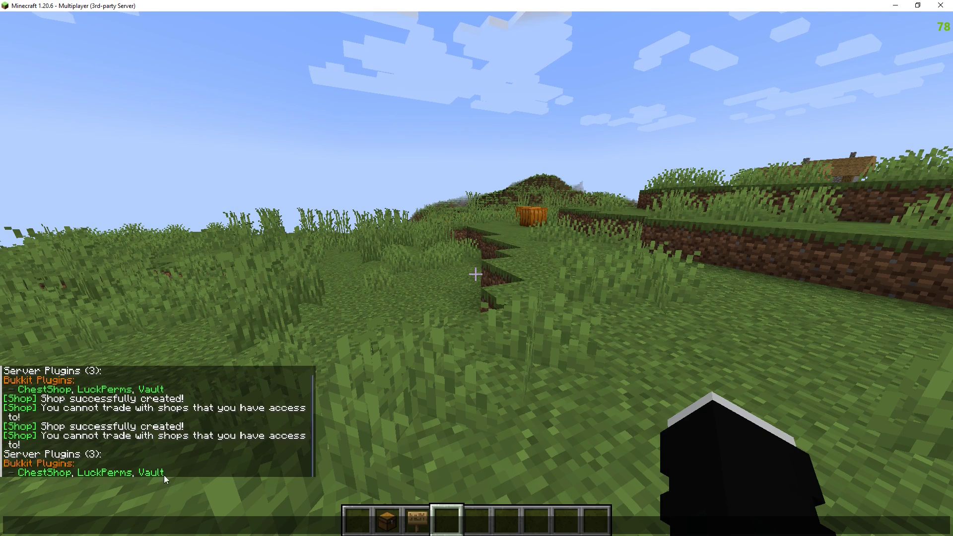
{"action": "key", "text": "Escape"}
Place a double chest on the grass against the dirt ledge and attach an oak sign to its front.
{"action": "key", "text": "7"}
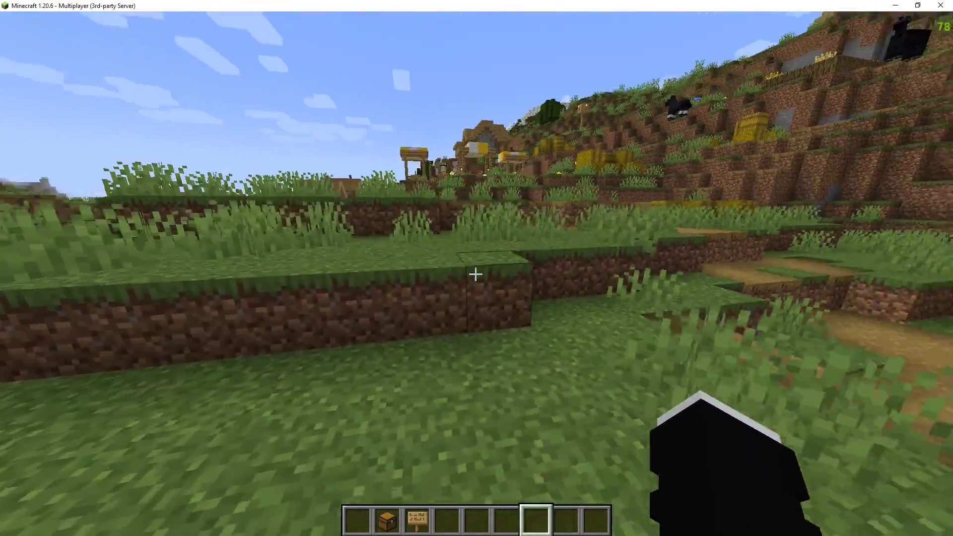
{"action": "key", "text": "2"}
{"action": "right_click", "coordinate": [475, 274]}
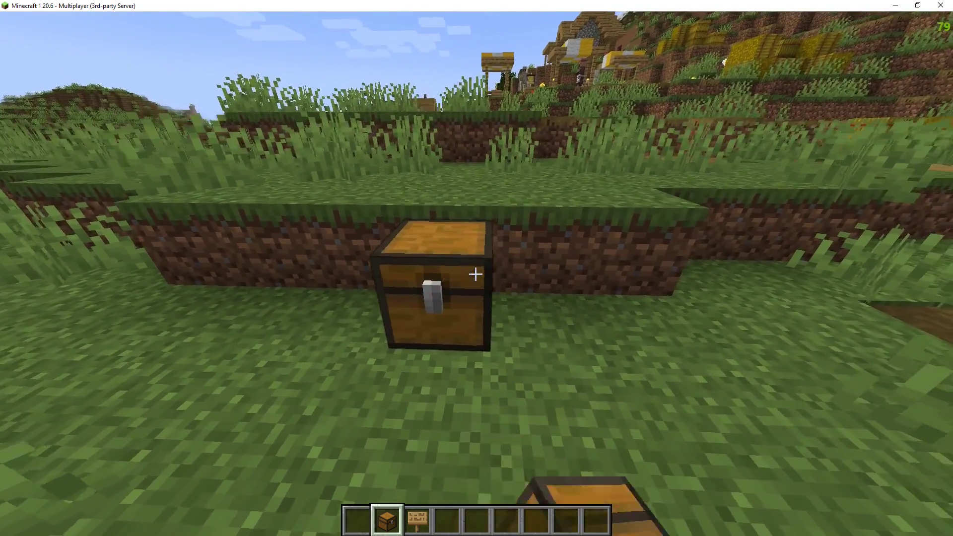
{"action": "key", "text": "3"}
{"action": "right_click", "coordinate": [475, 274]}
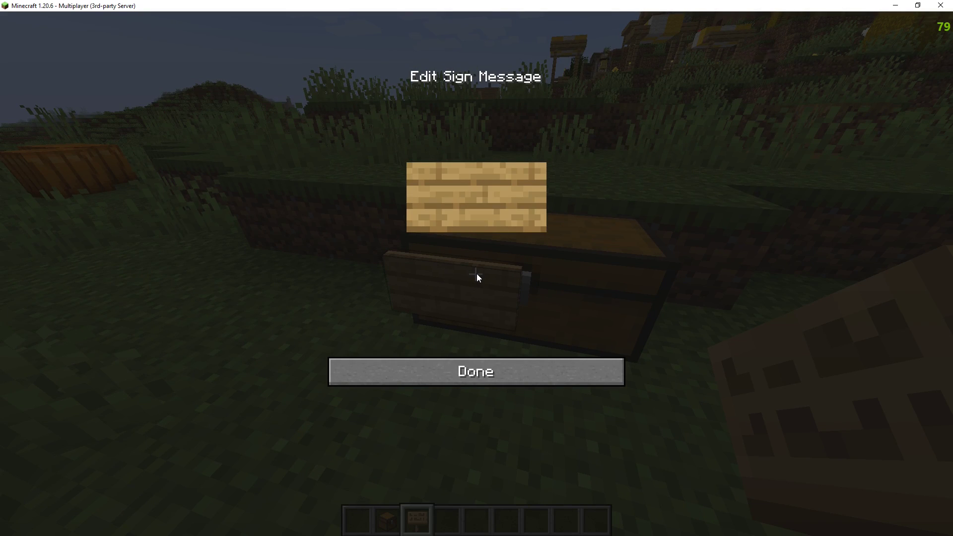
{"action": "type", "text": "Linxe"}
{"action": "key", "text": "BackSpace"}
{"action": "key", "text": "BackSpace"}
{"action": "key", "text": "BackSpace"}
{"action": "key", "text": "BackSpace"}
{"action": "key", "text": "BackSpace"}
Leave the sign's first line empty, fill the remaining lines with 64, B 100 and Wheat, and finish the sign.
{"action": "type", "text": "64"}
{"action": "key", "text": "Return"}
{"action": "type", "text": "B 100"}
{"action": "key", "text": "Return"}
{"action": "type", "text": "Wheat"}
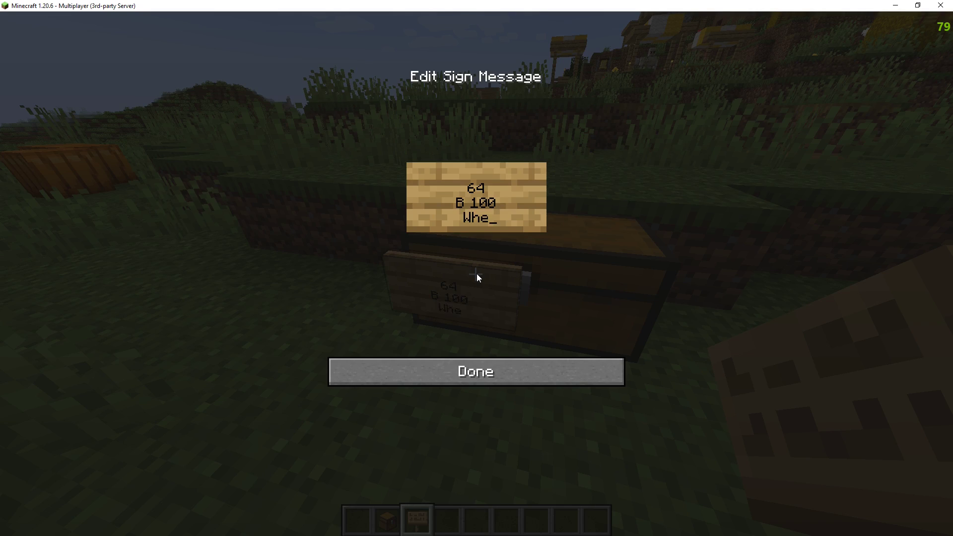
{"action": "left_click", "coordinate": [526, 380]}
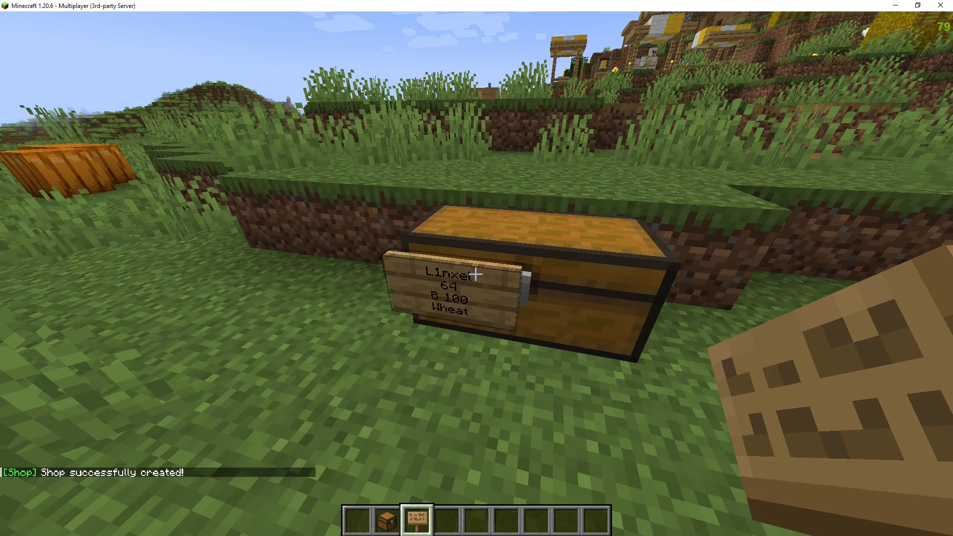
Inspect the buy sign's text and open the double chest to check its contents.
{"action": "scroll", "coordinate": [476, 273], "scroll_direction": "down", "scroll_amount": 3}
{"action": "key", "text": "w"}
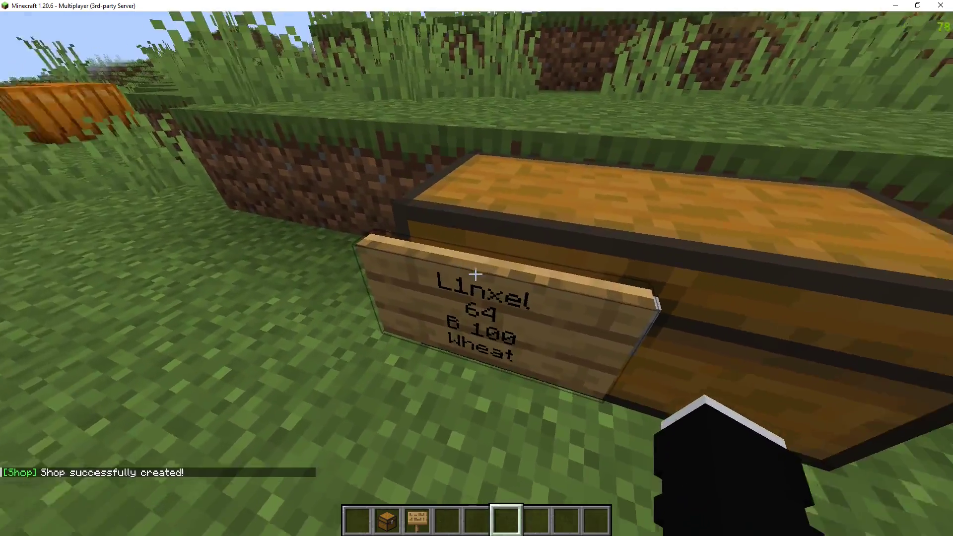
{"action": "key", "text": "s"}
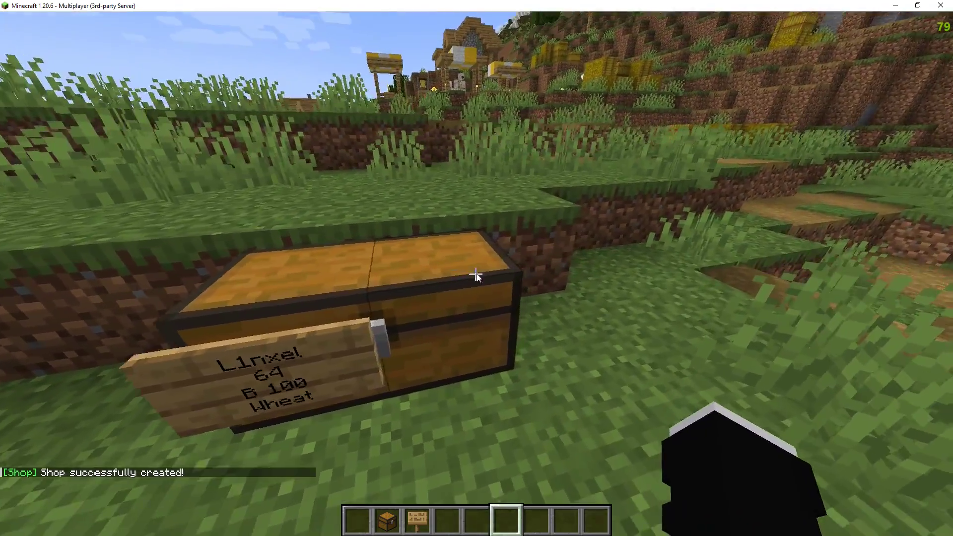
{"action": "right_click", "coordinate": [476, 274]}
{"action": "key", "text": "Escape"}
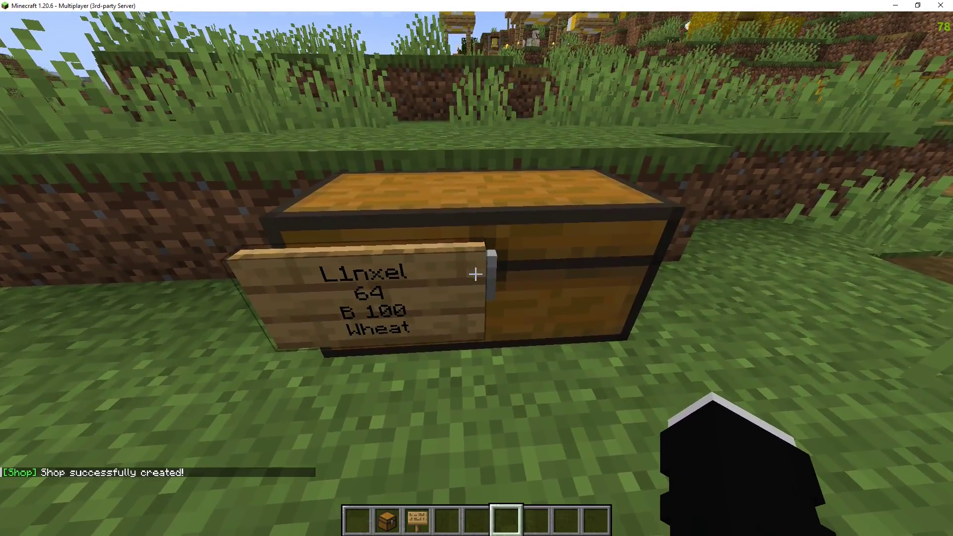
Attach a second oak sign to the chest with an empty first line, followed by 64, S 25 and Wheat.
{"action": "key", "text": "3"}
{"action": "key", "text": "2"}
{"action": "key", "text": "3"}
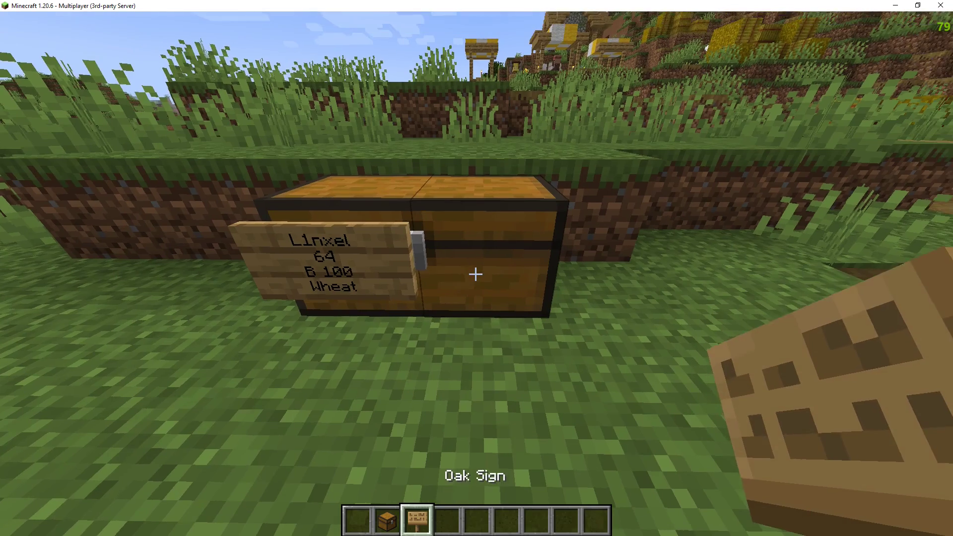
{"action": "right_click", "coordinate": [475, 274]}
{"action": "key", "text": "Return"}
{"action": "type", "text": "64"}
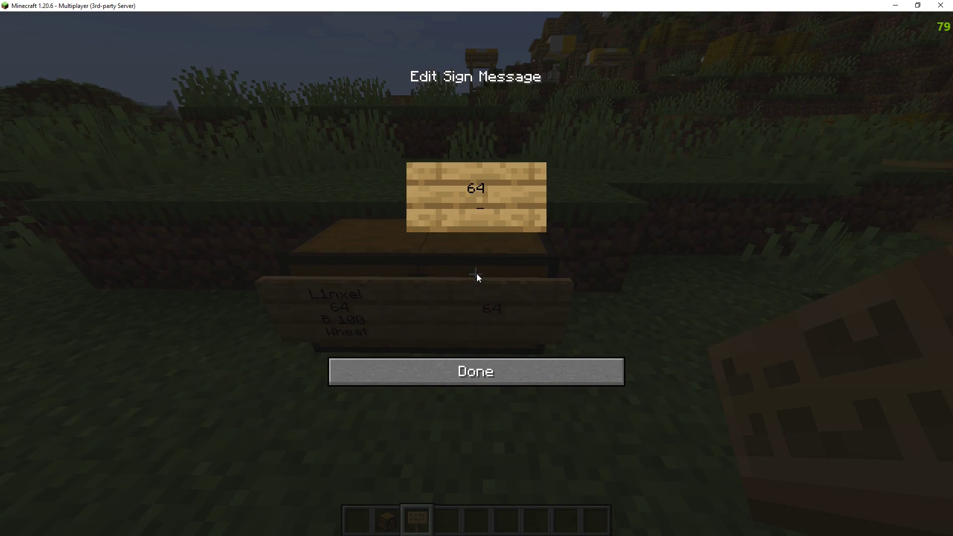
{"action": "type", "text": "5"}
{"action": "type", "text": " 25"}
{"action": "type", "text": "Wheat"}
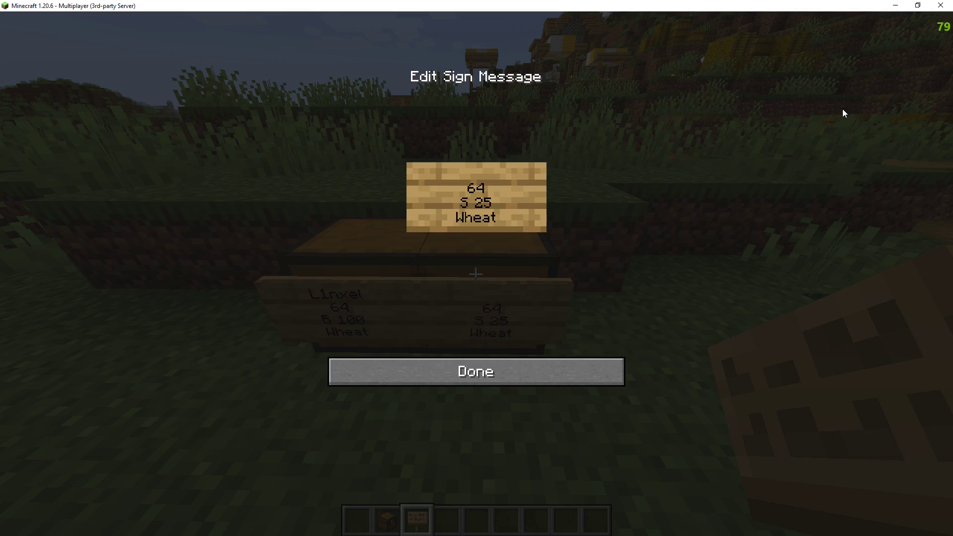
{"action": "left_click", "coordinate": [555, 374]}
{"action": "key", "text": "6"}
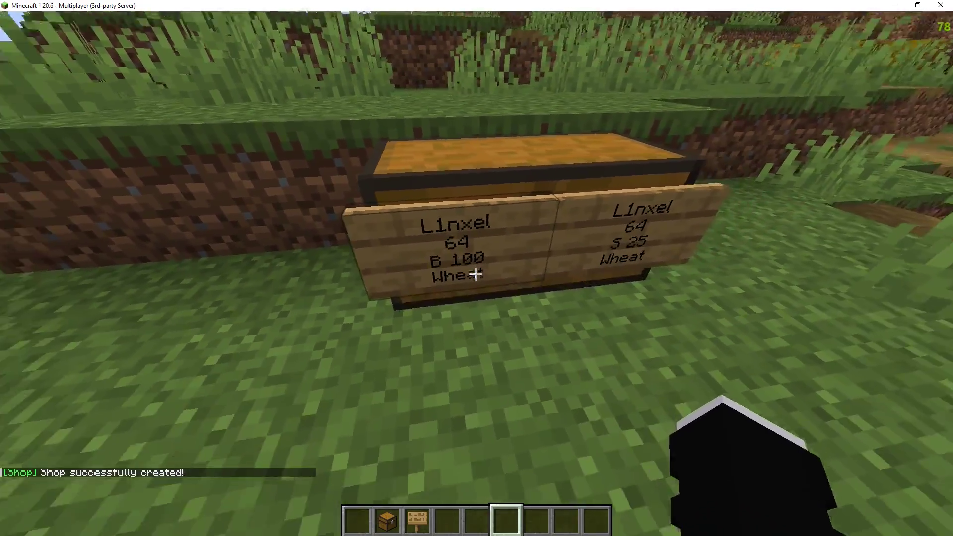
{"action": "key", "text": "w"}
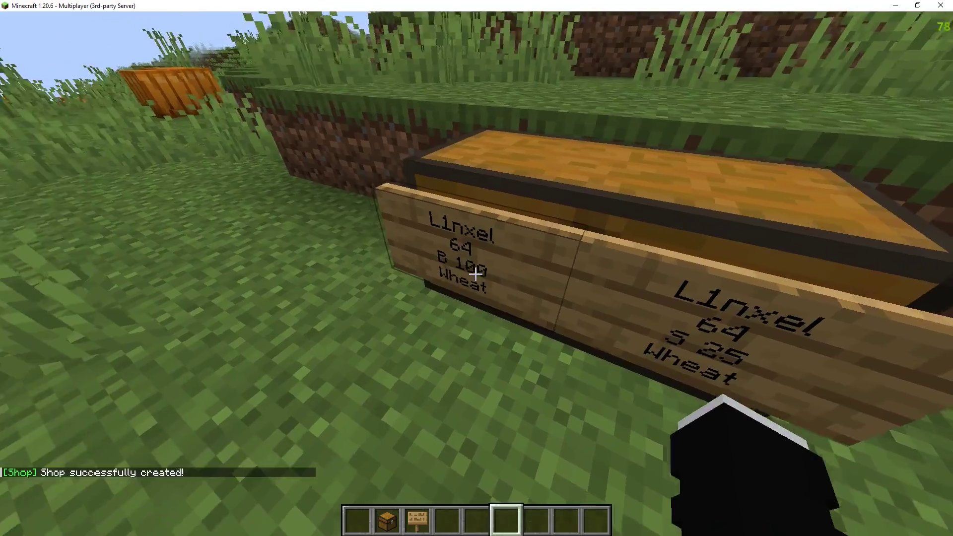
{"action": "key", "text": "s"}
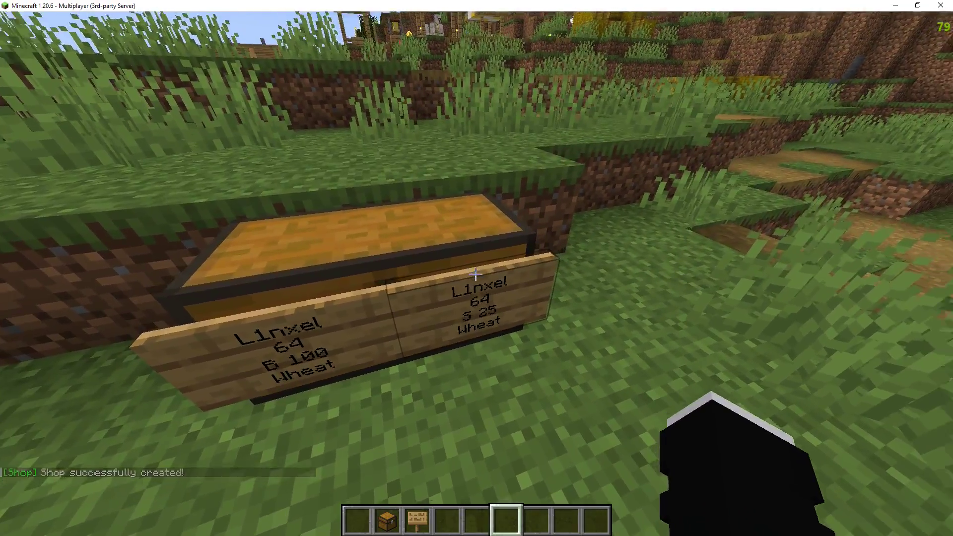
{"action": "key", "text": "s"}
{"action": "key", "text": "w"}
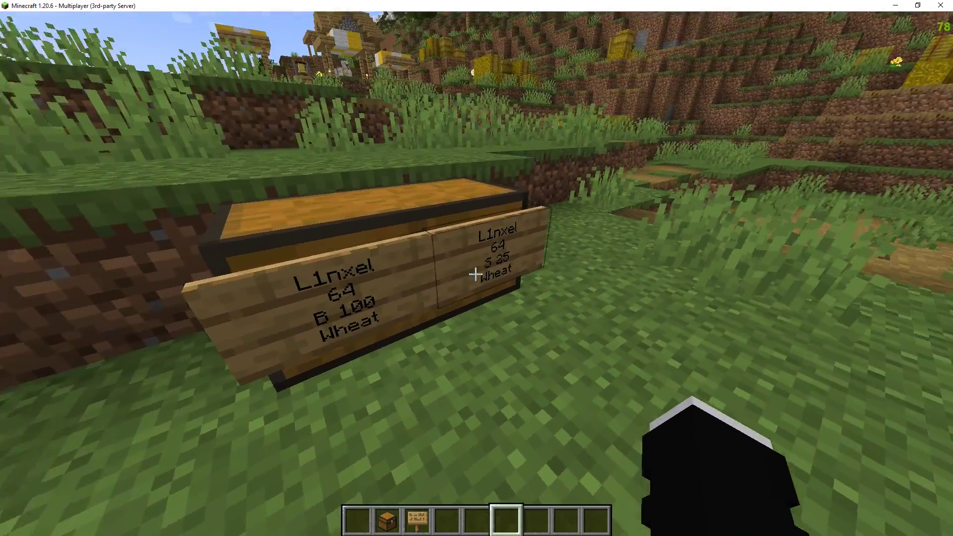
{"action": "key", "text": "w"}
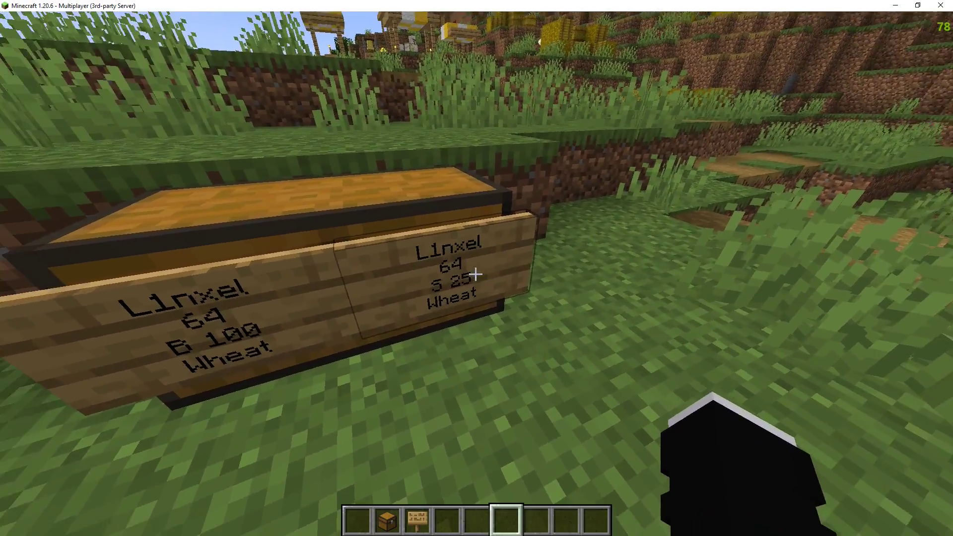
{"action": "key", "text": "s"}
Replace the two shop signs with one oak sign reading 64, B 100 : S 25 and Wheat below an empty first line.
{"action": "right_click", "coordinate": [476, 274]}
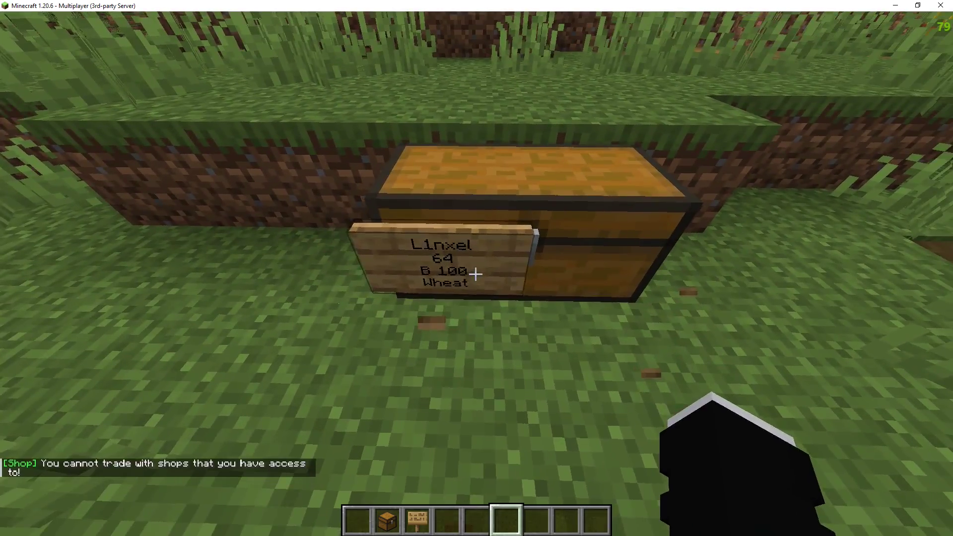
{"action": "left_click", "coordinate": [475, 274]}
{"action": "key", "text": "3"}
{"action": "right_click", "coordinate": [475, 274]}
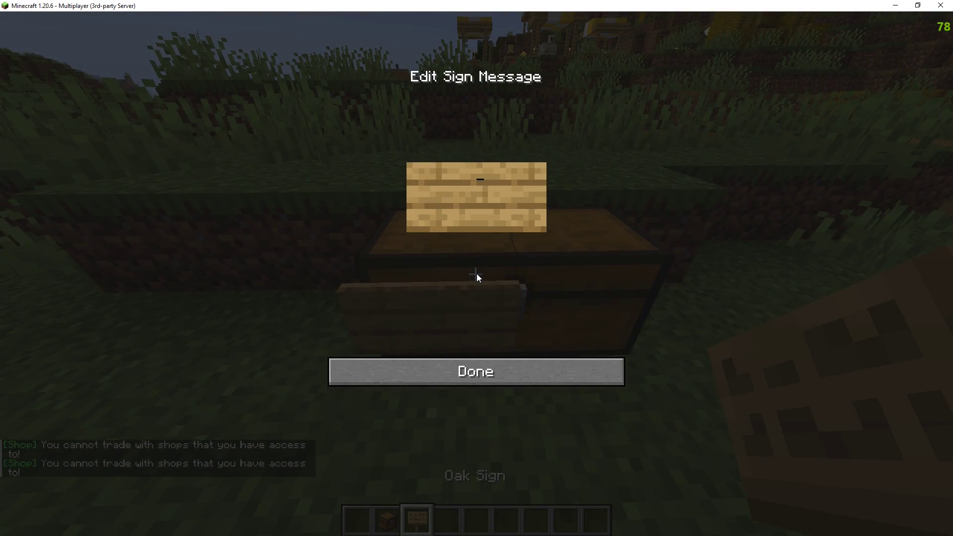
{"action": "type", "text": "64 B 100 :"}
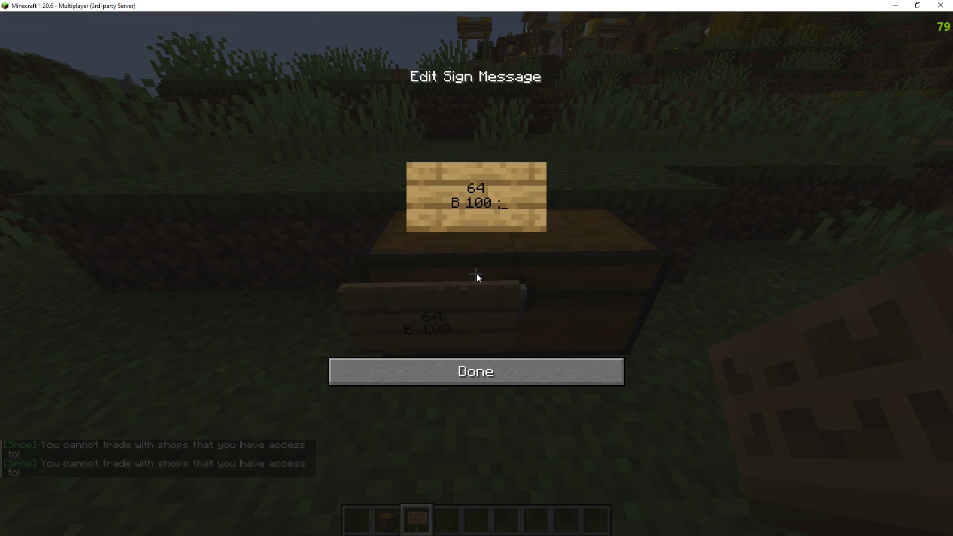
{"action": "key", "text": "BackSpace"}
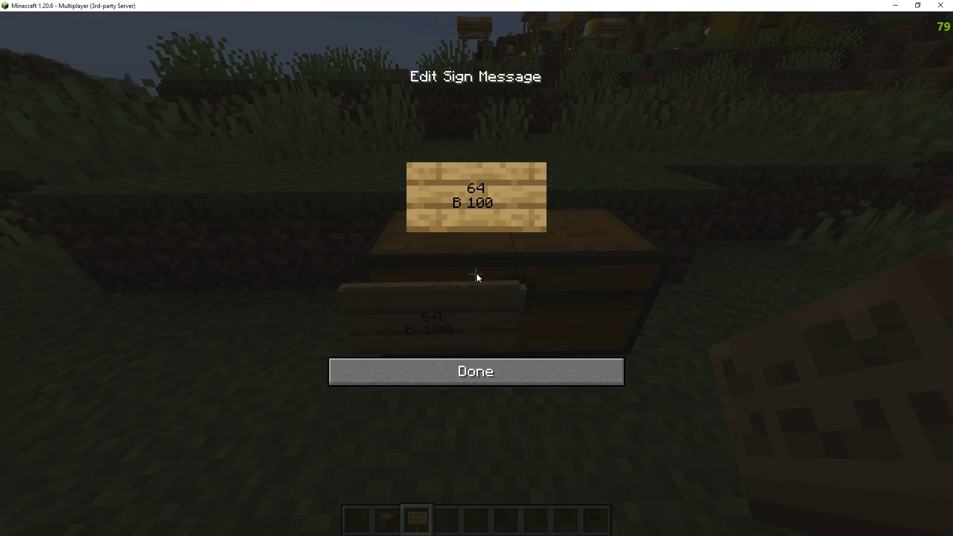
{"action": "type", "text": ": S 25 Wheat"}
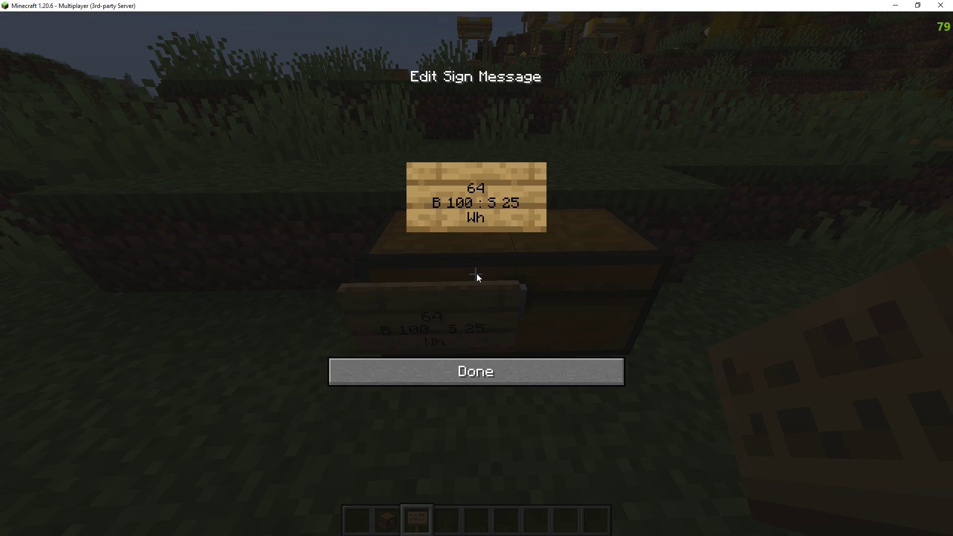
{"action": "left_click", "coordinate": [442, 369]}
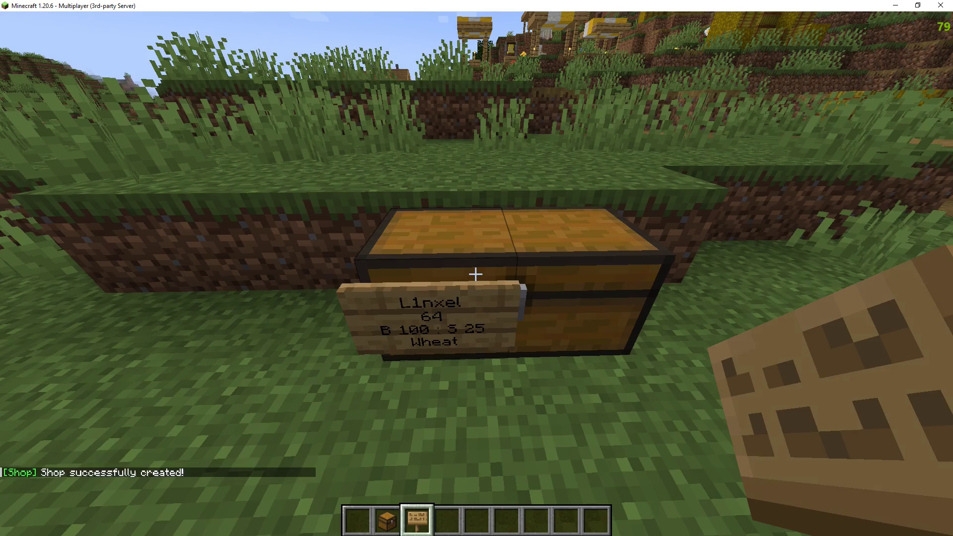
Inspect the combined buy-and-sell sign and remove it from the double chest.
{"action": "scroll", "coordinate": [476, 268], "scroll_direction": "down", "scroll_amount": 3}
{"action": "key", "text": "s"}
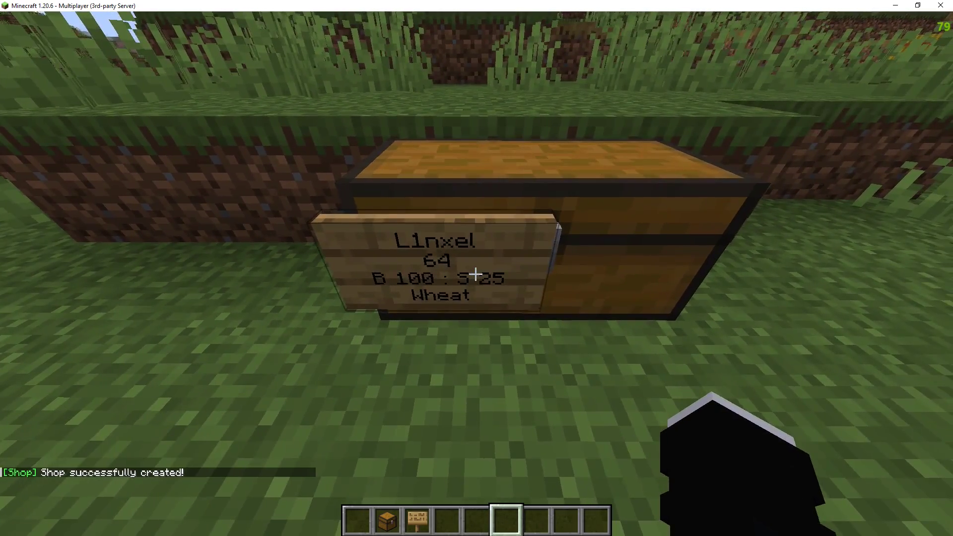
{"action": "key", "text": "a"}
{"action": "right_click", "coordinate": [476, 273]}
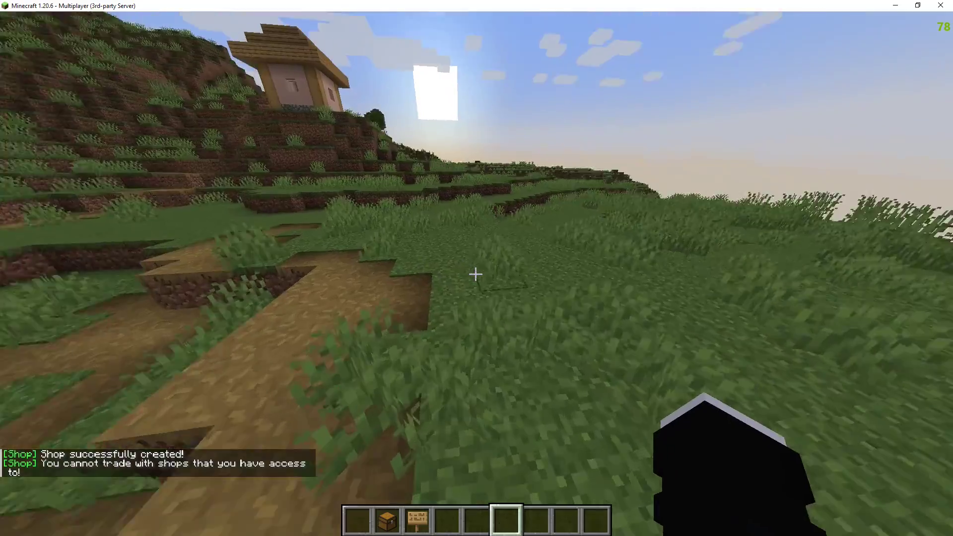
{"action": "key", "text": "w"}
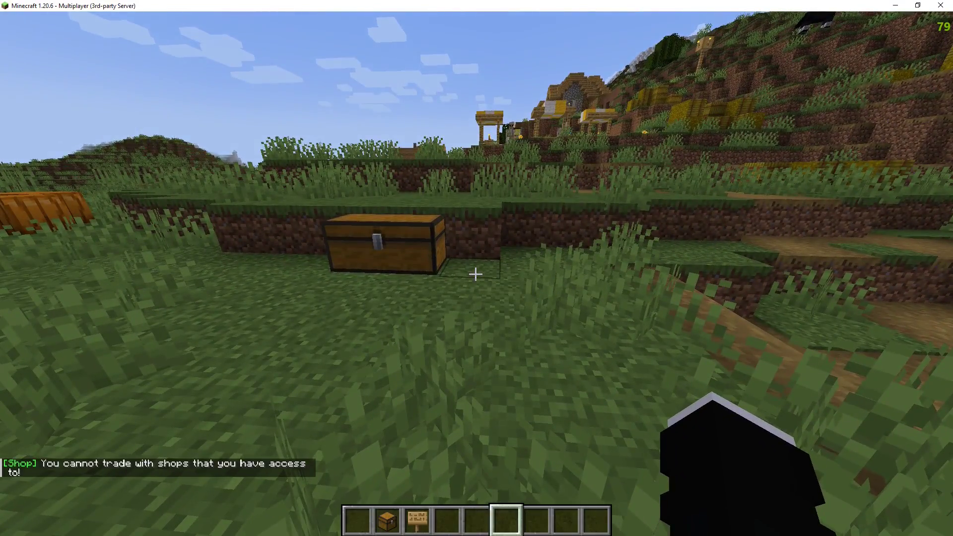
Run /lp editor and open the generated LuckPerms web editor link in the browser.
{"action": "key", "text": "slash"}
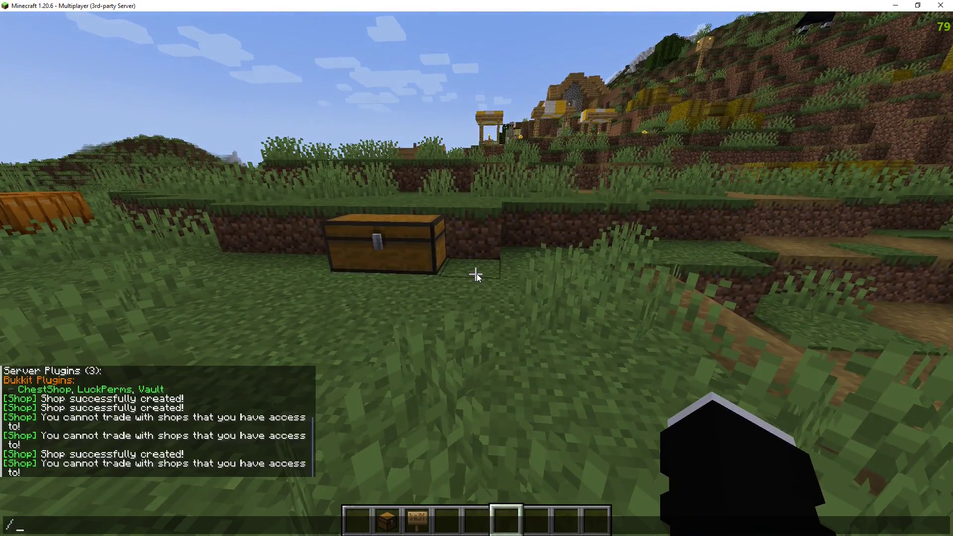
{"action": "type", "text": "l"}
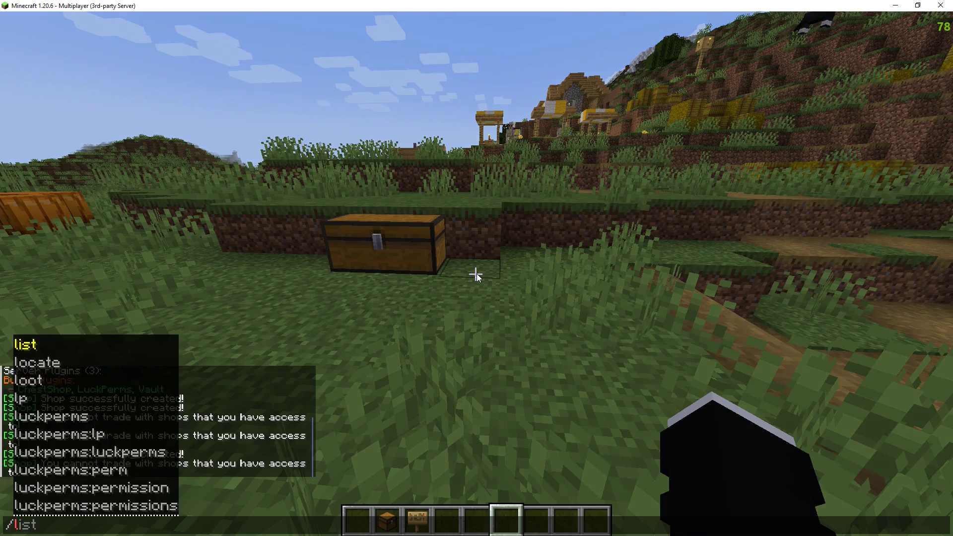
{"action": "type", "text": "p editor"}
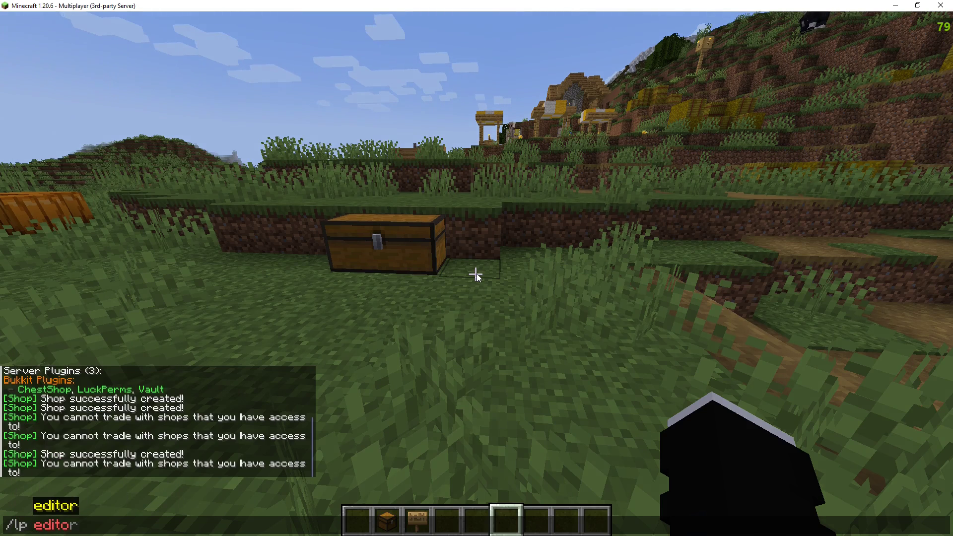
{"action": "key", "text": "Return"}
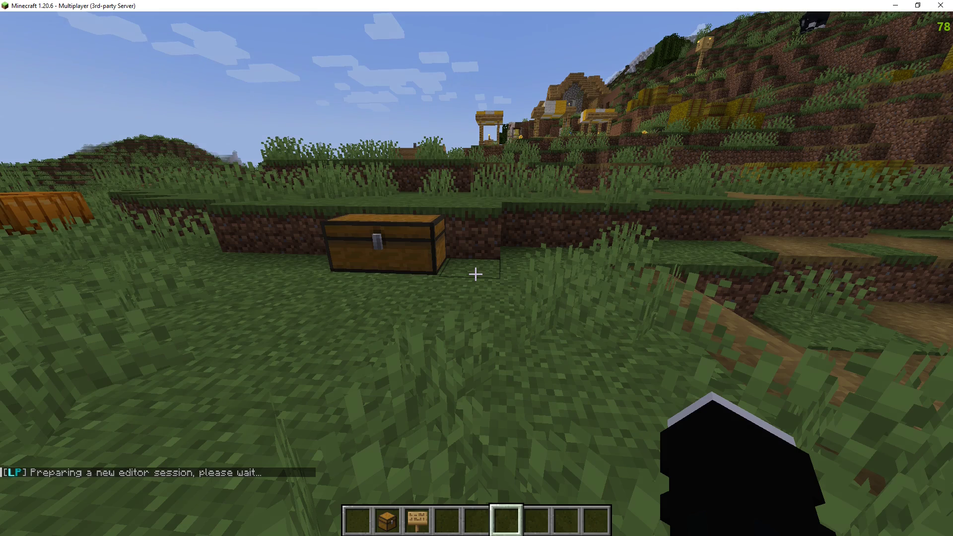
{"action": "key", "text": "t"}
{"action": "left_click", "coordinate": [123, 472]}
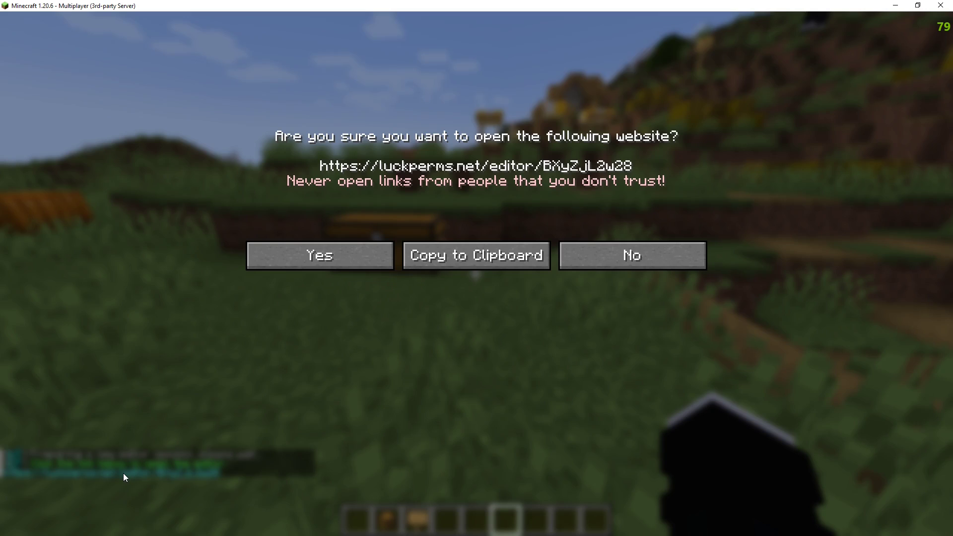
{"action": "left_click", "coordinate": [352, 257]}
Select the default group in the LuckPerms web editor and queue the chestshop permission for adding.
{"action": "left_click", "coordinate": [54, 159]}
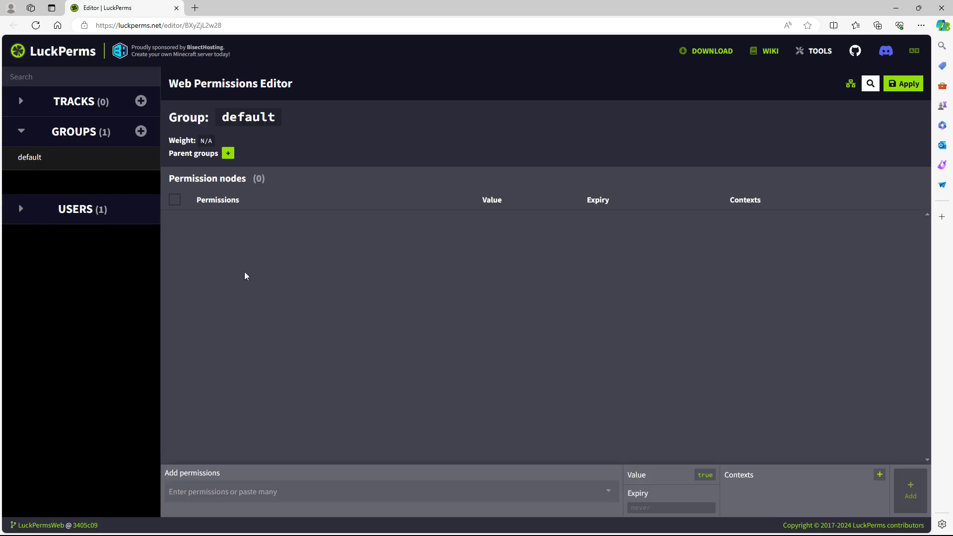
{"action": "left_click", "coordinate": [263, 485]}
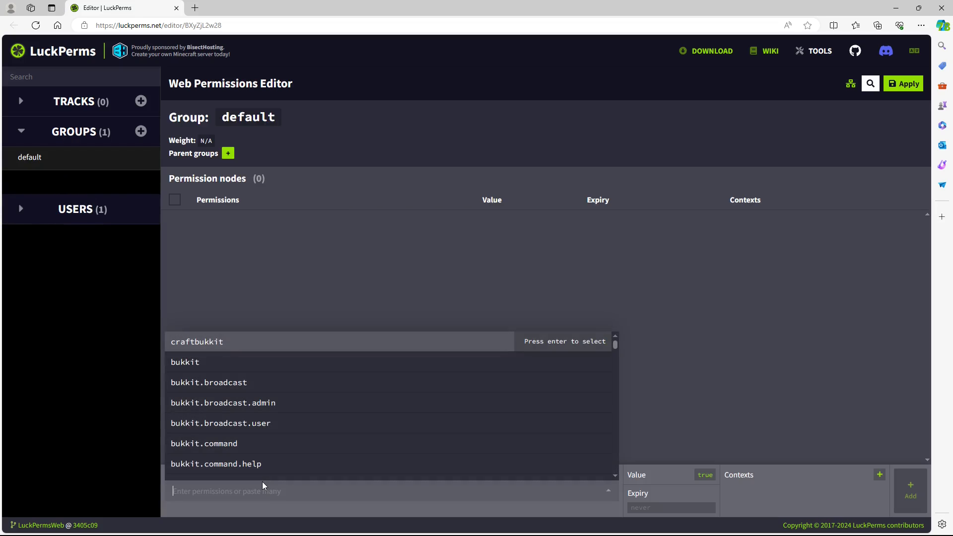
{"action": "type", "text": "chest"}
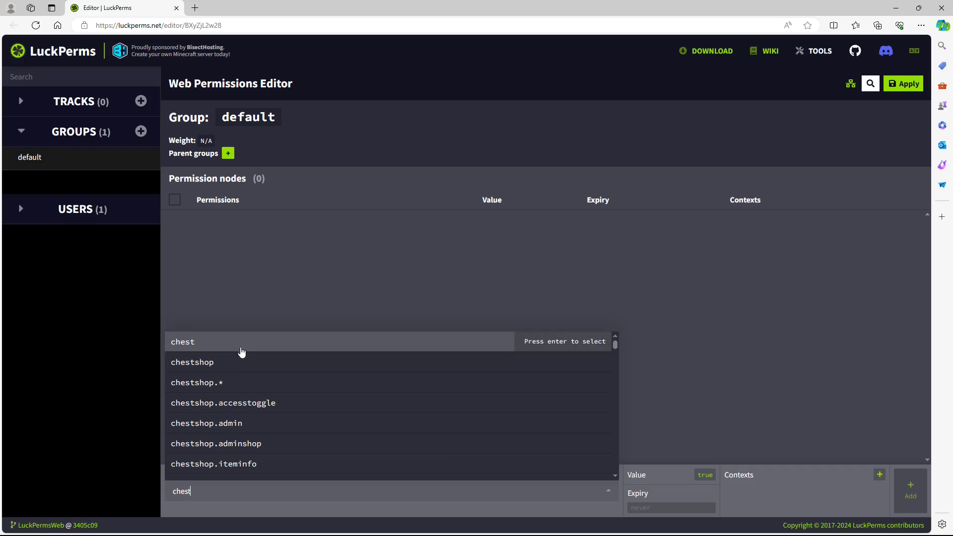
{"action": "left_click", "coordinate": [230, 370]}
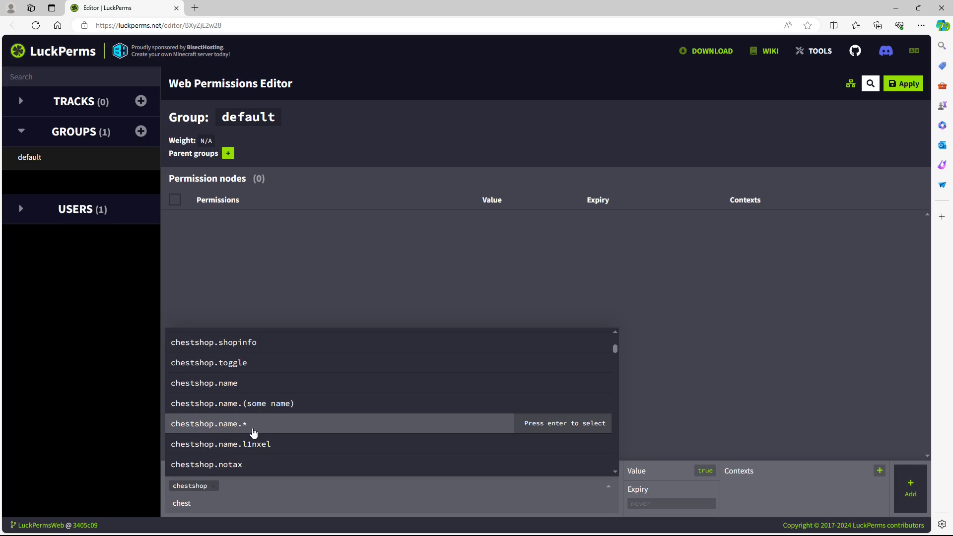
Queue the suggested permissions chestshop.shop.buy, chestshop.shop.create and chestshop.shop.* for the default group.
{"action": "scroll", "coordinate": [260, 424], "scroll_direction": "down", "scroll_amount": 1}
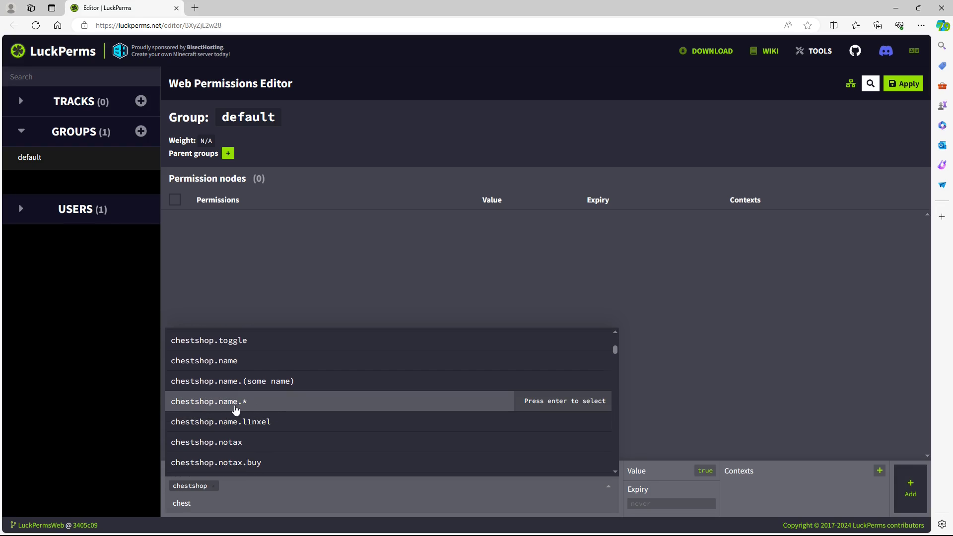
{"action": "scroll", "coordinate": [245, 405], "scroll_direction": "down", "scroll_amount": 2}
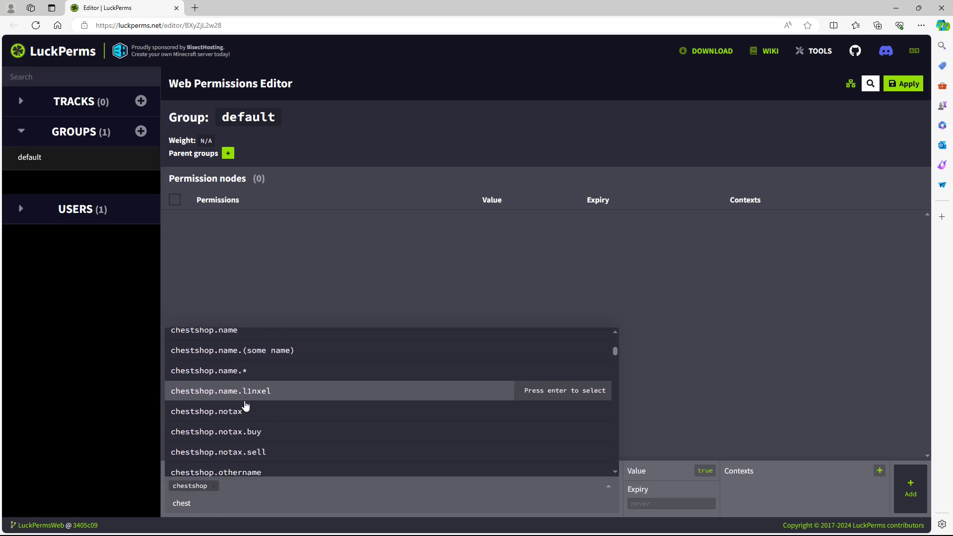
{"action": "scroll", "coordinate": [252, 399], "scroll_direction": "up", "scroll_amount": 1}
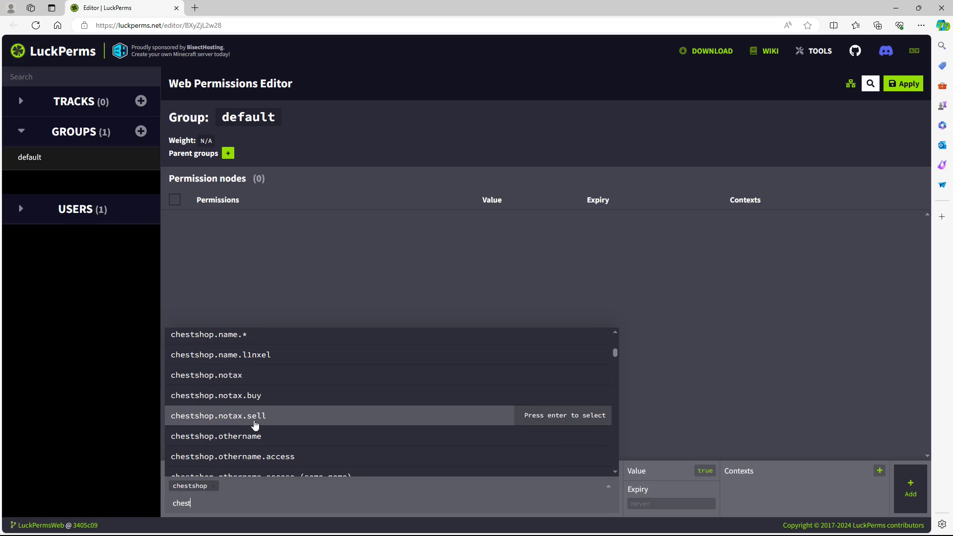
{"action": "scroll", "coordinate": [255, 422], "scroll_direction": "down", "scroll_amount": 3}
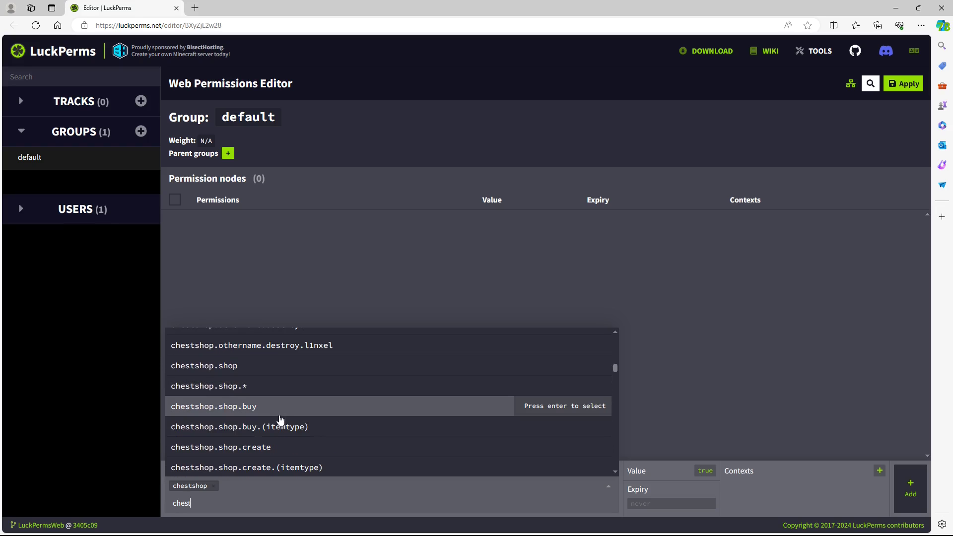
{"action": "left_click", "coordinate": [236, 407]}
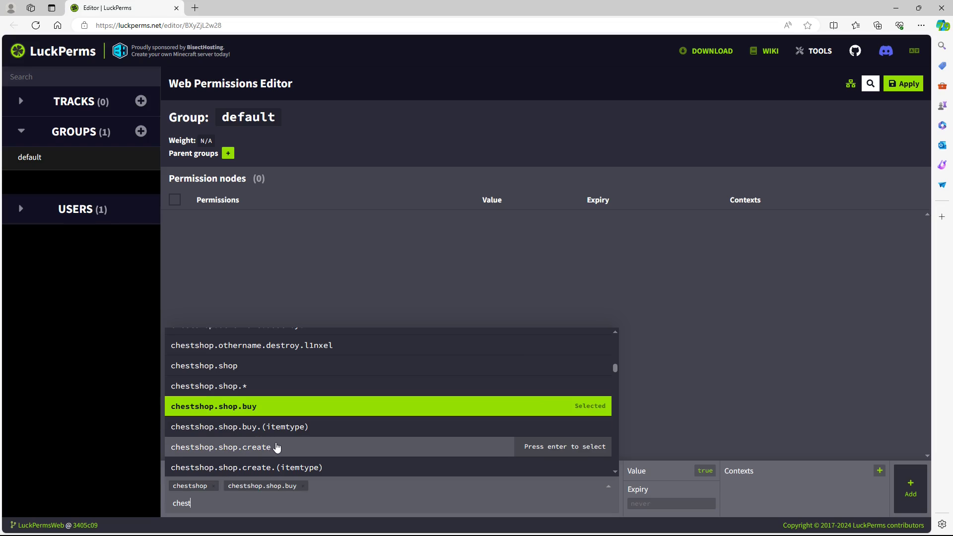
{"action": "left_click", "coordinate": [287, 449]}
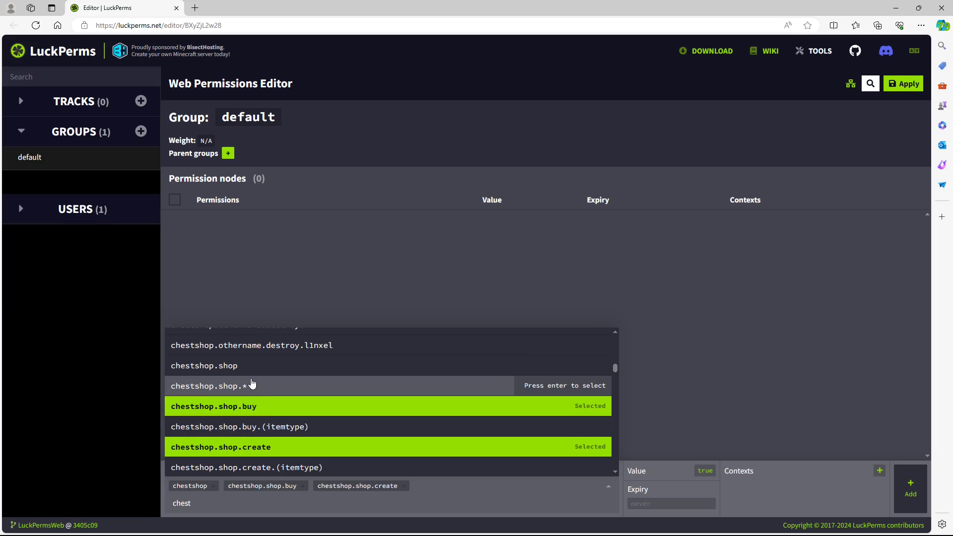
{"action": "left_click", "coordinate": [265, 387]}
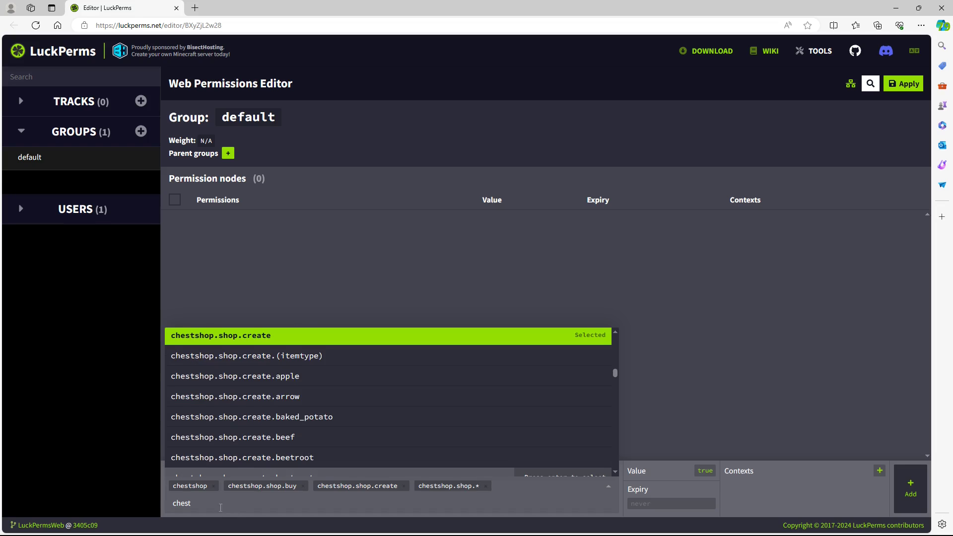
Queue the custom wildcard permission chestshop.shop.create.* alongside the selected ChestShop nodes.
{"action": "scroll", "coordinate": [291, 407], "scroll_direction": "up", "scroll_amount": 1}
{"action": "left_click", "coordinate": [196, 502]}
{"action": "left_click", "coordinate": [205, 506]}
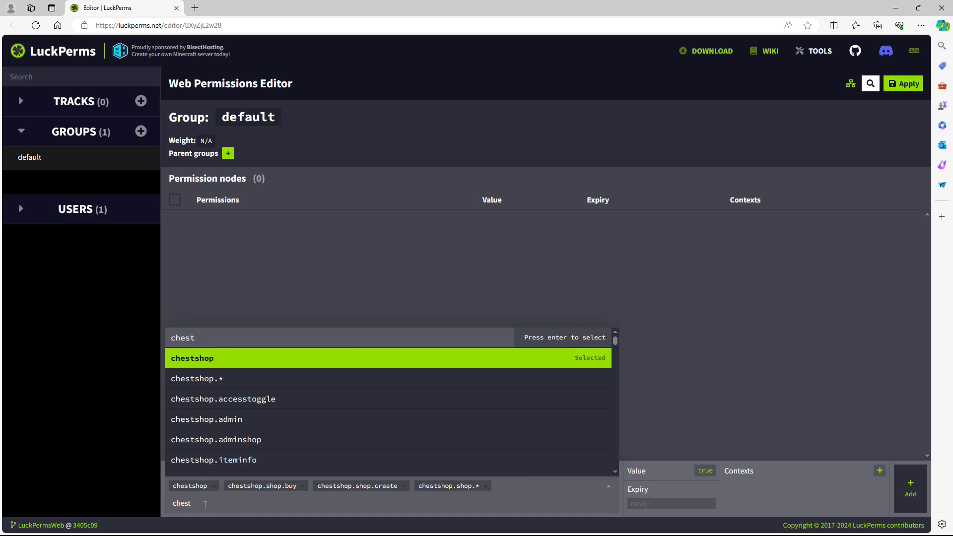
{"action": "type", "text": "shop."}
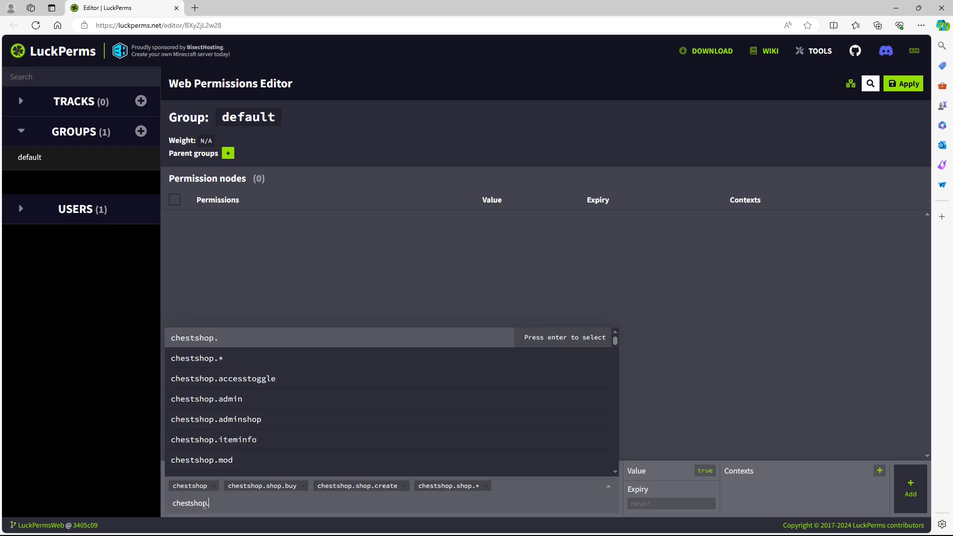
{"action": "type", "text": "shop"}
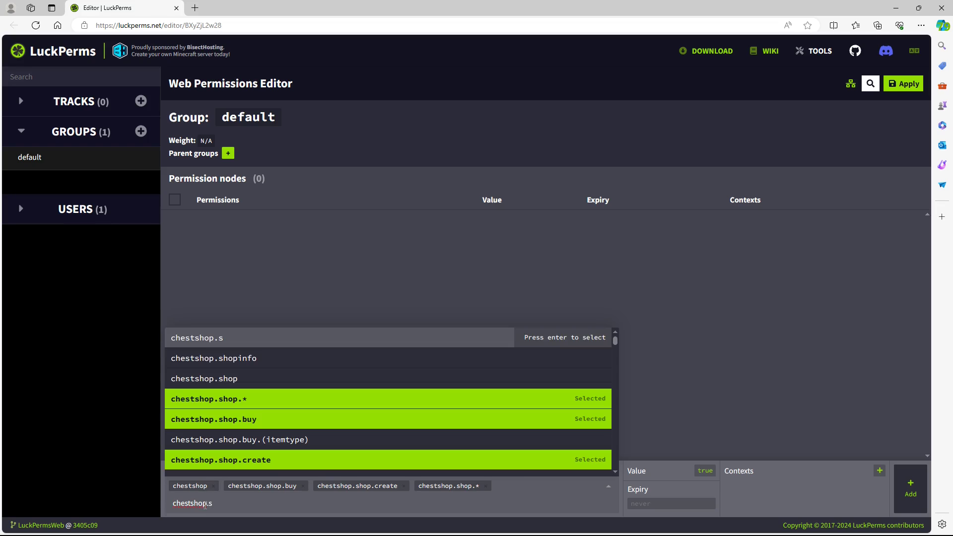
{"action": "type", "text": ".cre"}
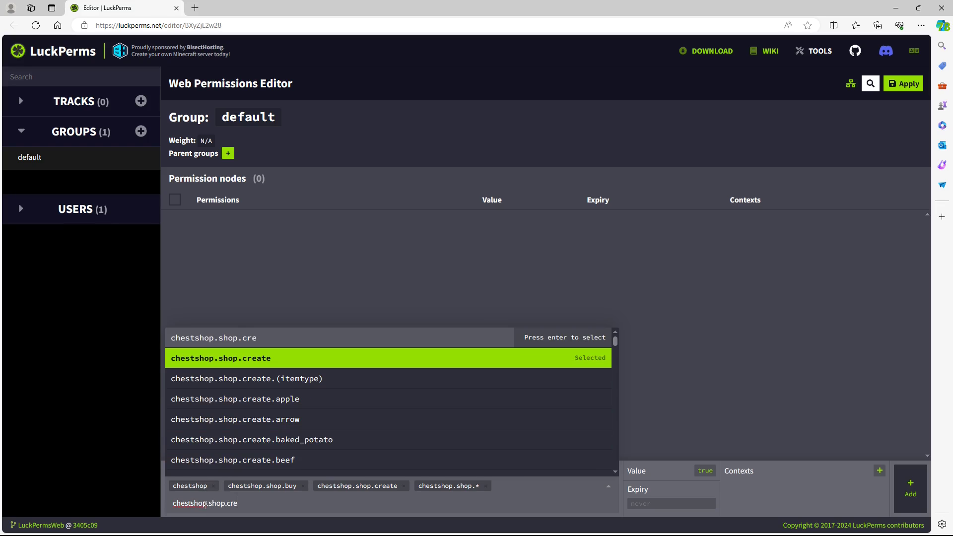
{"action": "type", "text": "ate."}
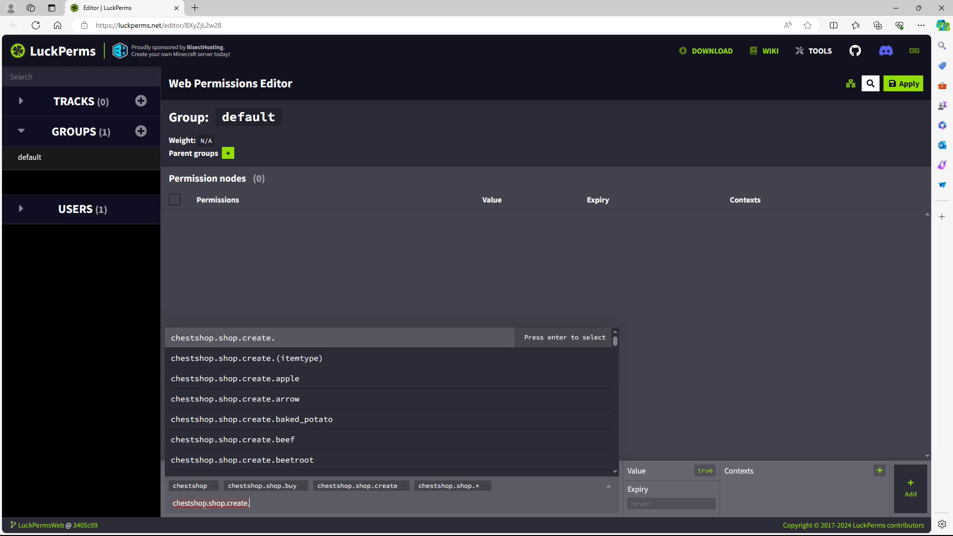
{"action": "type", "text": "*"}
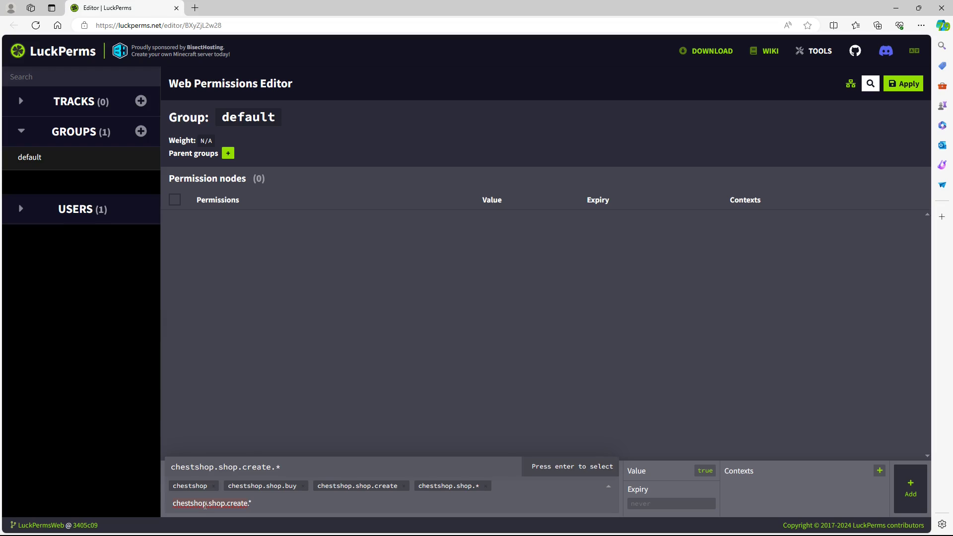
{"action": "key", "text": "Return"}
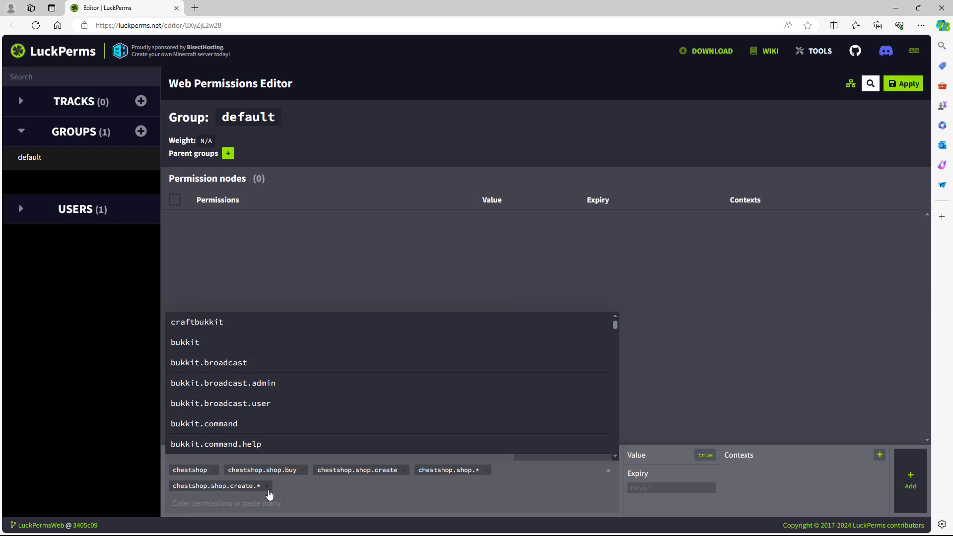
Queue the permissions chestshop.shop.sell and chestshop.shop.sell.* for the default group.
{"action": "type", "text": "chest"}
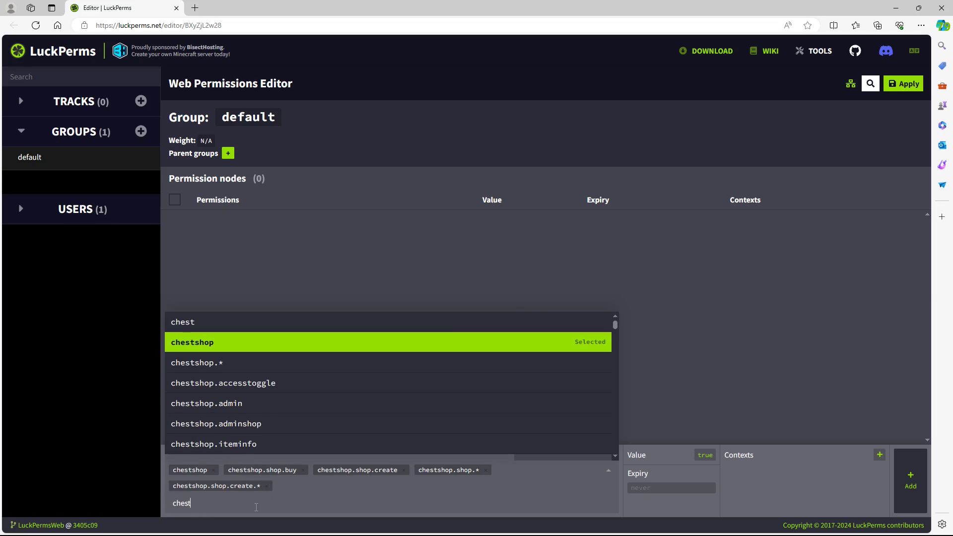
{"action": "type", "text": "shop"}
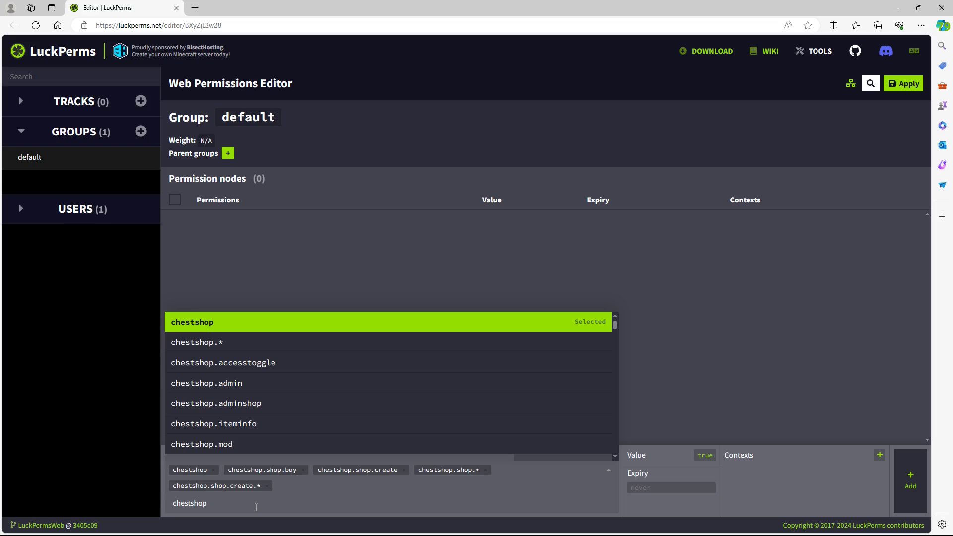
{"action": "type", "text": ".sh"}
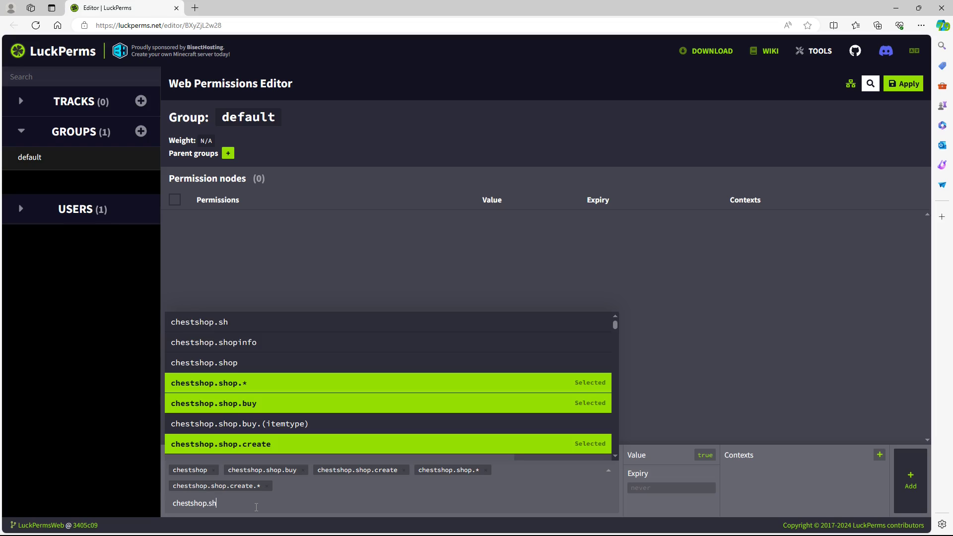
{"action": "type", "text": "op.s"}
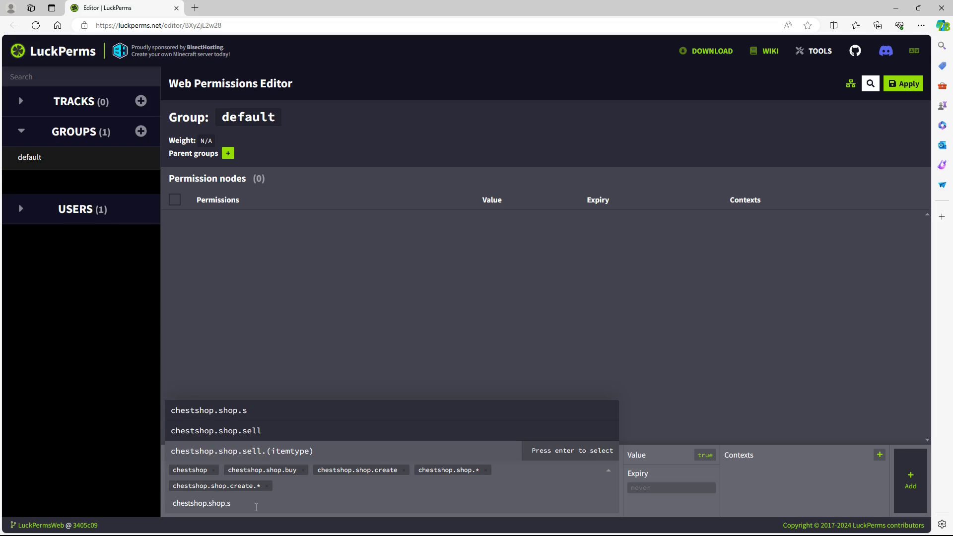
{"action": "left_click", "coordinate": [258, 432]}
{"action": "type", "text": "ell"}
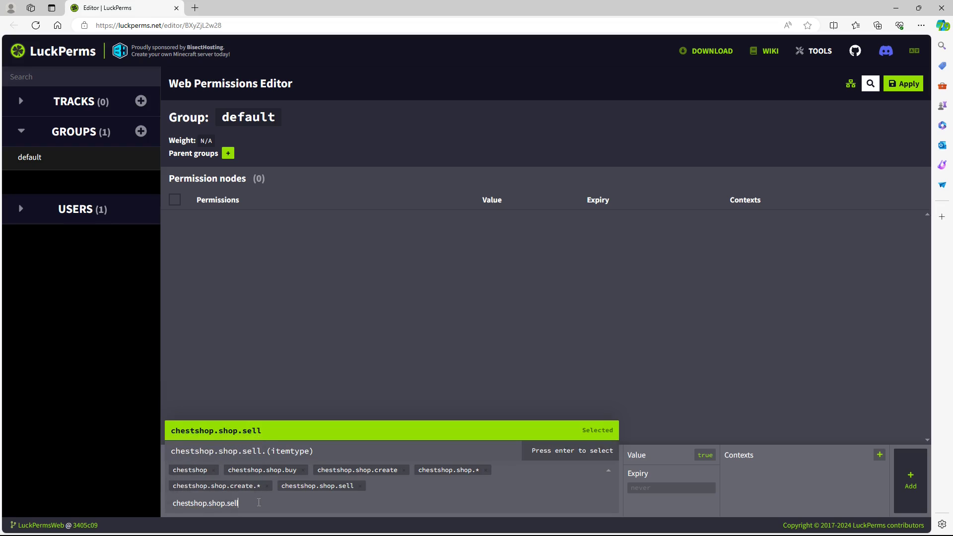
{"action": "type", "text": ".*"}
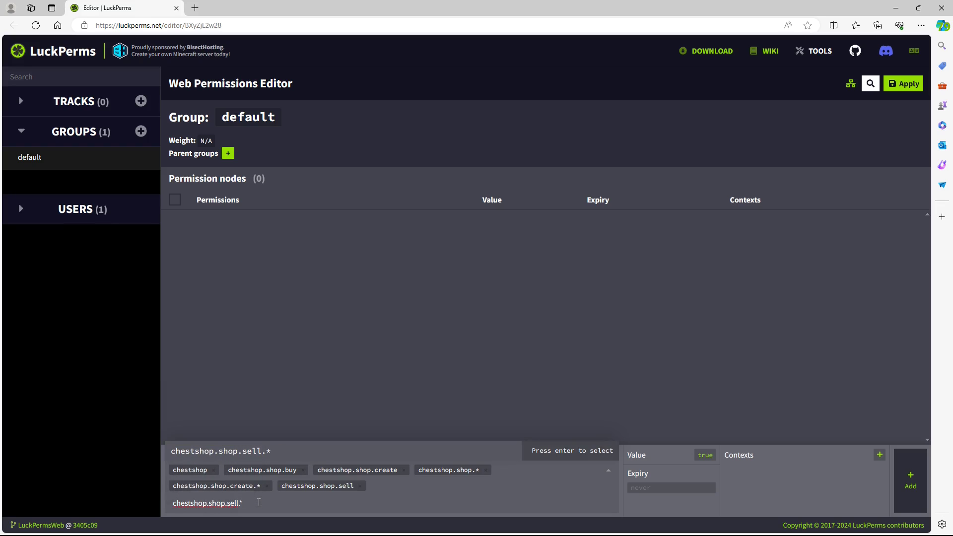
{"action": "key", "text": "Return"}
Add all queued ChestShop permissions to the default group with value true and apply the changes.
{"action": "left_click", "coordinate": [910, 480]}
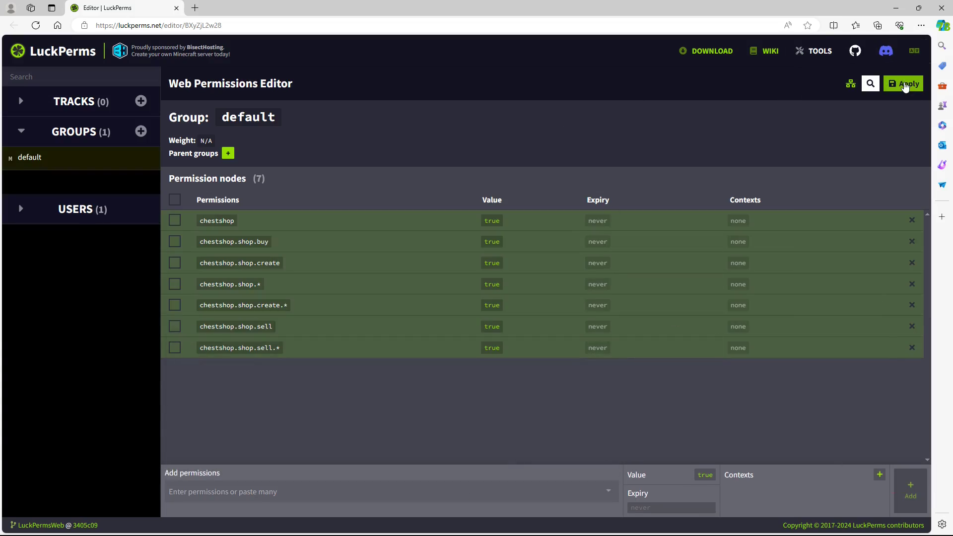
{"action": "left_click", "coordinate": [905, 84]}
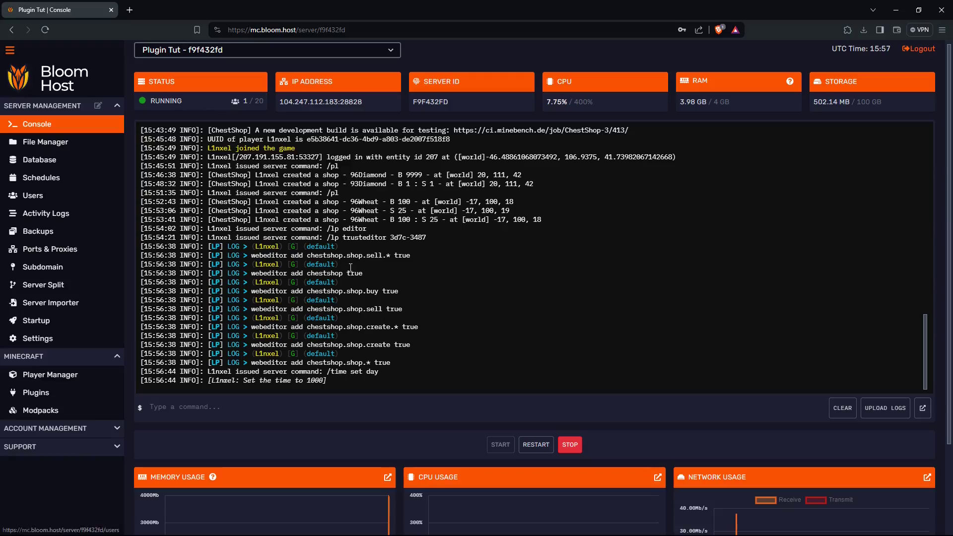
In the Bloom Host server panel, open config.yml from the plugins/ChestShop folder for editing.
{"action": "left_click", "coordinate": [45, 142]}
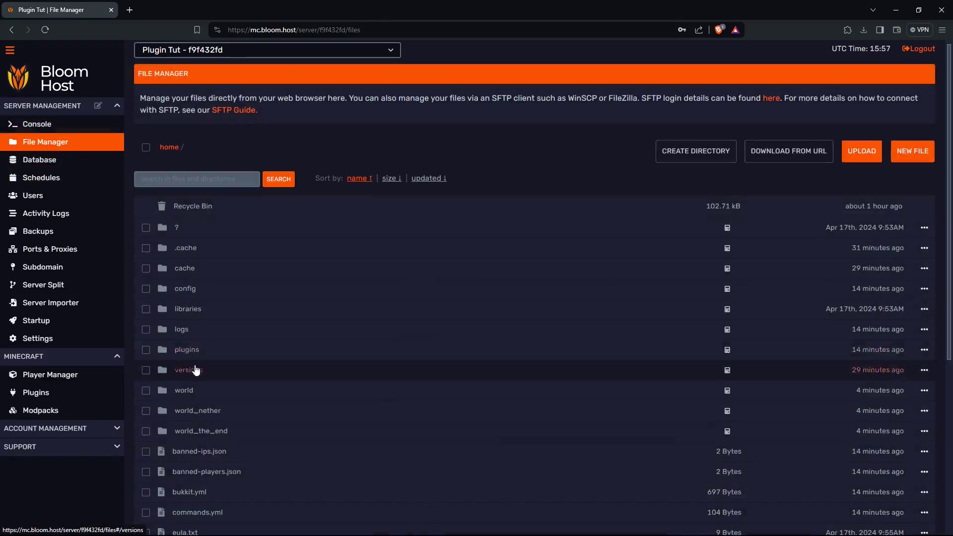
{"action": "left_click", "coordinate": [192, 353]}
{"action": "left_click", "coordinate": [201, 246]}
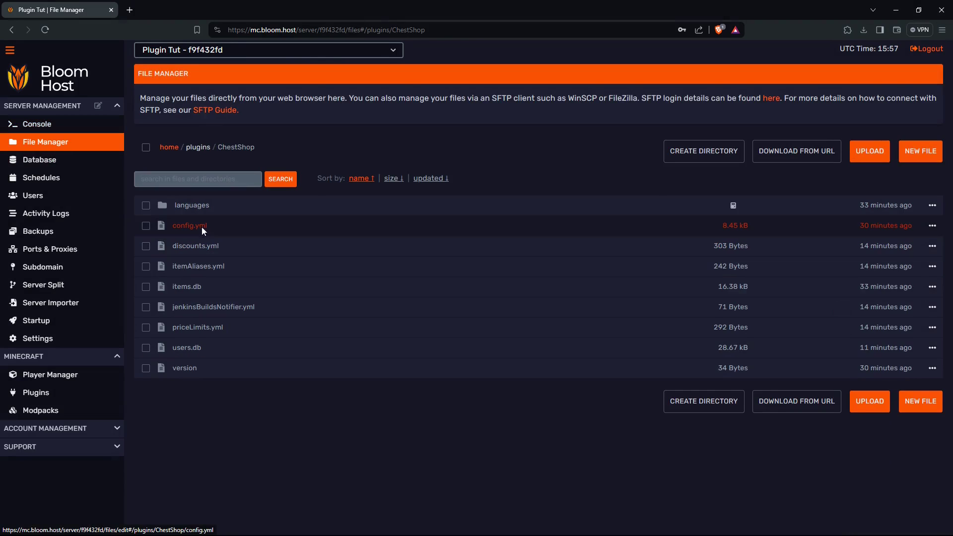
{"action": "left_click", "coordinate": [201, 226]}
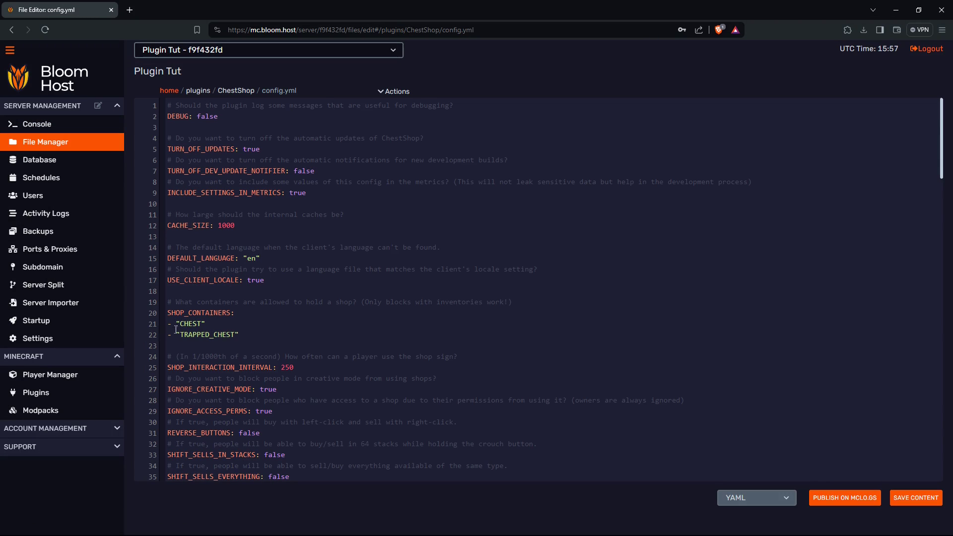
Add "PURPLE_SHULKER_BOX" as a new entry below "TRAPPED_CHEST" in the SHOP_CONTAINERS list.
{"action": "left_click", "coordinate": [255, 338]}
{"action": "key", "text": "Return"}
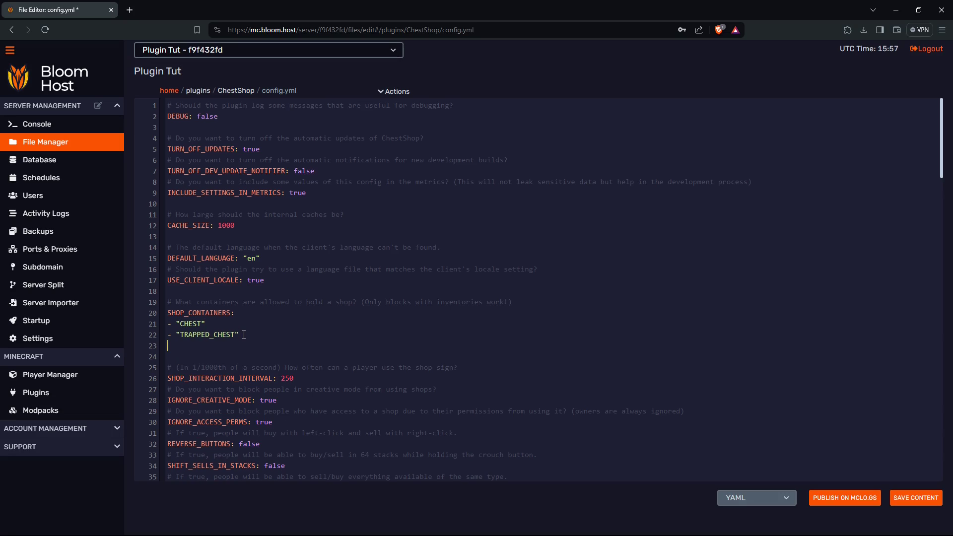
{"action": "type", "text": "- \"Pru"}
{"action": "key", "text": "BackSpace"}
{"action": "key", "text": "BackSpace"}
{"action": "type", "text": "urple"}
{"action": "key", "text": "BackSpace"}
{"action": "key", "text": "BackSpace"}
{"action": "key", "text": "BackSpace"}
{"action": "key", "text": "BackSpace"}
{"action": "key", "text": "BackSpace"}
{"action": "type", "text": "URPLE_SHULKER_BOX"}
{"action": "scroll", "coordinate": [217, 248], "scroll_direction": "down", "scroll_amount": 2}
{"action": "left_click", "coordinate": [284, 246]}
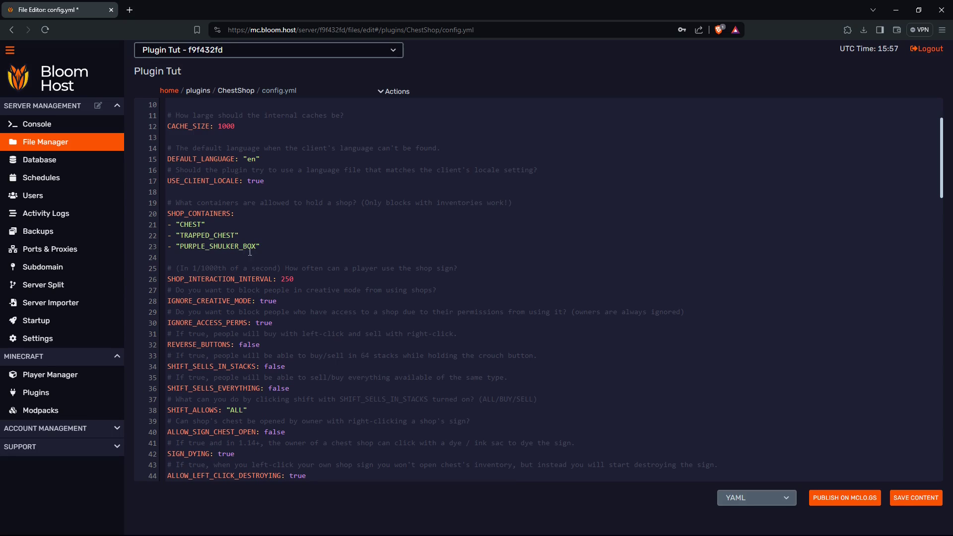
{"action": "left_click_drag", "start_coordinate": [260, 246], "coordinate": [171, 246]}
{"action": "left_click", "coordinate": [263, 248]}
Examine the tax amount, server tax, shop creation price and shop refund price settings in config.yml.
{"action": "scroll", "coordinate": [292, 265], "scroll_direction": "down", "scroll_amount": 8}
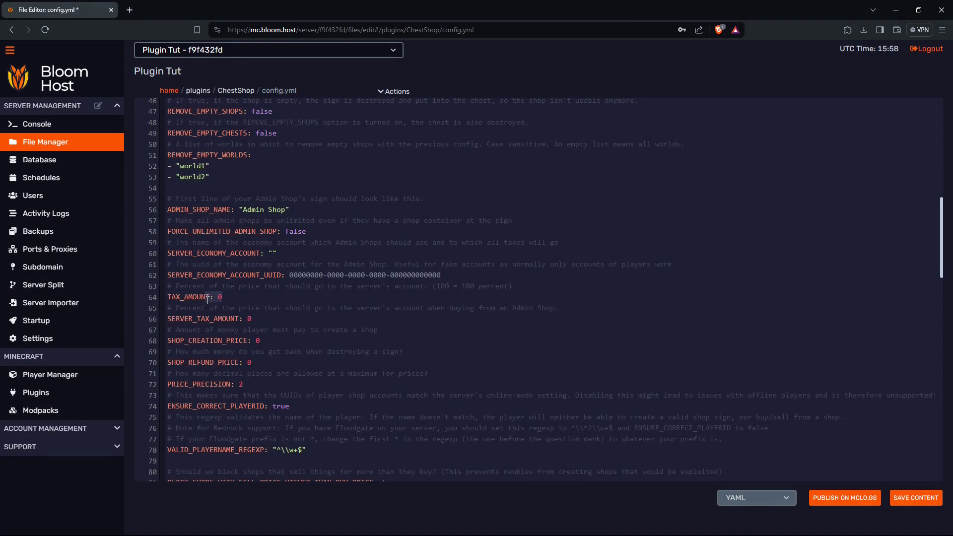
{"action": "left_click", "coordinate": [255, 319]}
{"action": "left_click", "coordinate": [265, 341]}
{"action": "left_click", "coordinate": [260, 363]}
Edit the VALID_PLAYERNAME_REGEXP value for Bedrock support, entering a period as the Floodgate prefix.
{"action": "scroll", "coordinate": [236, 359], "scroll_direction": "down", "scroll_amount": 5}
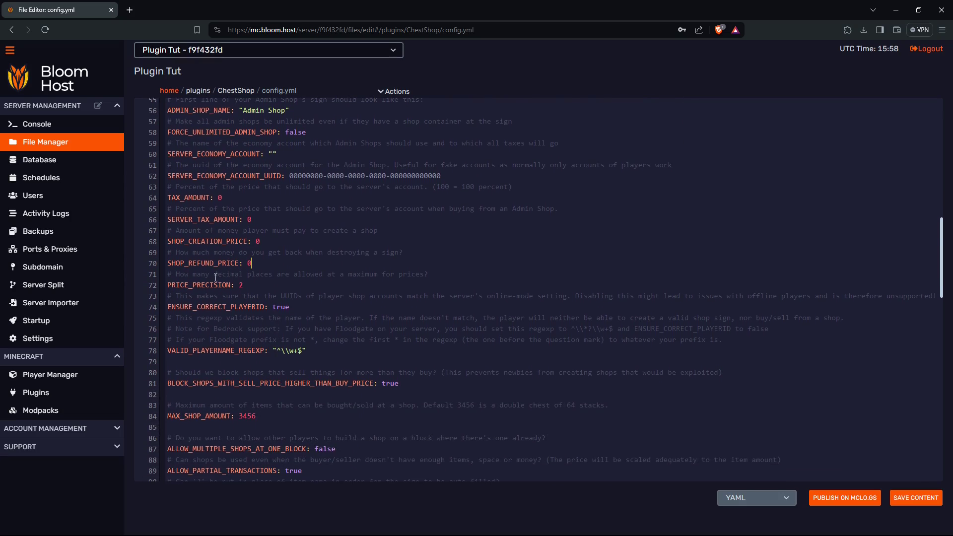
{"action": "left_click", "coordinate": [268, 252]}
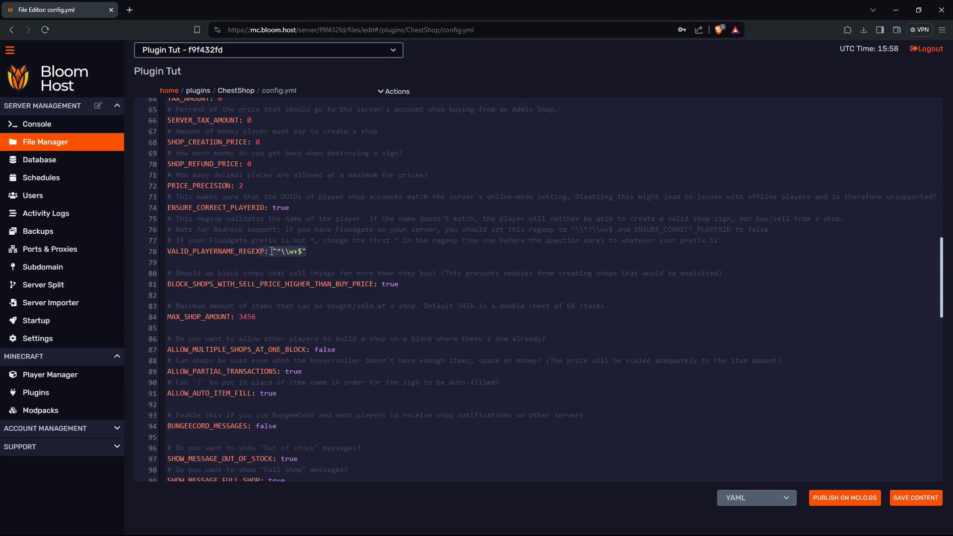
{"action": "key", "text": "End"}
{"action": "left_click_drag", "start_coordinate": [570, 229], "coordinate": [614, 230]}
{"action": "left_click_drag", "start_coordinate": [277, 251], "coordinate": [302, 251]}
{"action": "left_click", "coordinate": [582, 230]}
{"action": "left_click", "coordinate": [290, 252]}
{"action": "type", "text": "*"}
{"action": "key", "text": "BackSpace"}
{"action": "type", "text": "_"}
{"action": "key", "text": "BackSpace"}
{"action": "type", "text": "."}
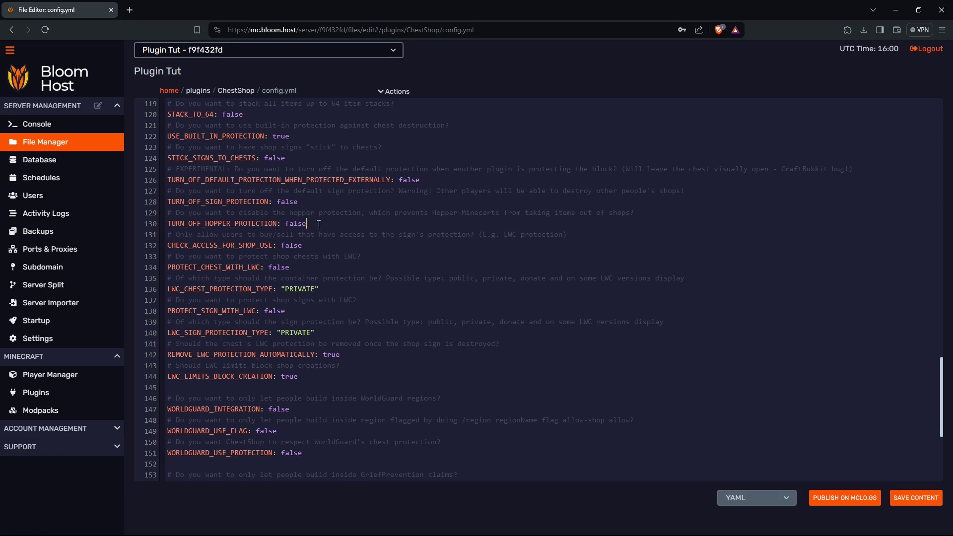
Examine the TURN_OFF_HOPPER_PROTECTION setting in config.yml.
{"action": "double_click", "coordinate": [295, 223]}
{"action": "left_click_drag", "start_coordinate": [294, 223], "coordinate": [354, 226]}
{"action": "left_click", "coordinate": [315, 243]}
Save the content of ChestShop's config.yml and open the server console.
{"action": "scroll", "coordinate": [590, 387], "scroll_direction": "down", "scroll_amount": 5}
{"action": "left_click", "coordinate": [914, 502]}
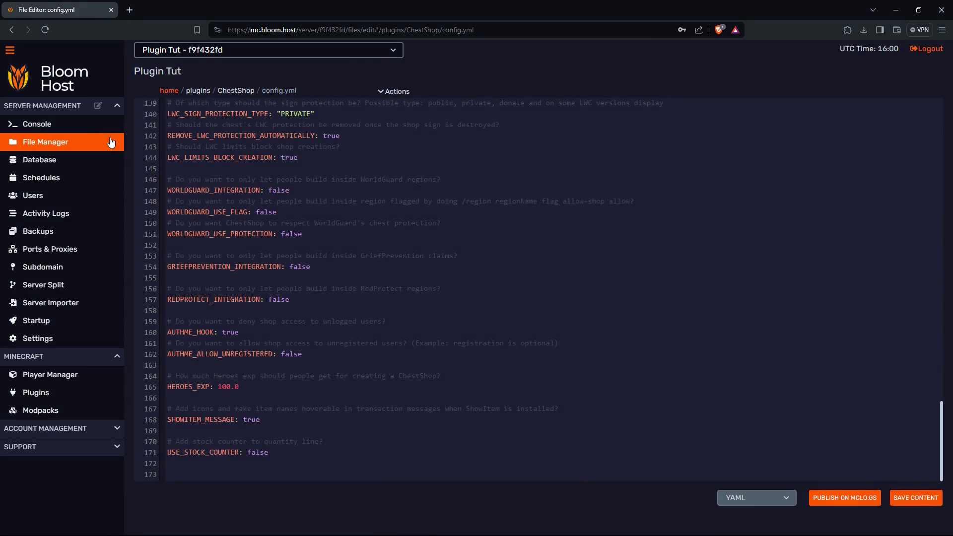
{"action": "left_click", "coordinate": [99, 124]}
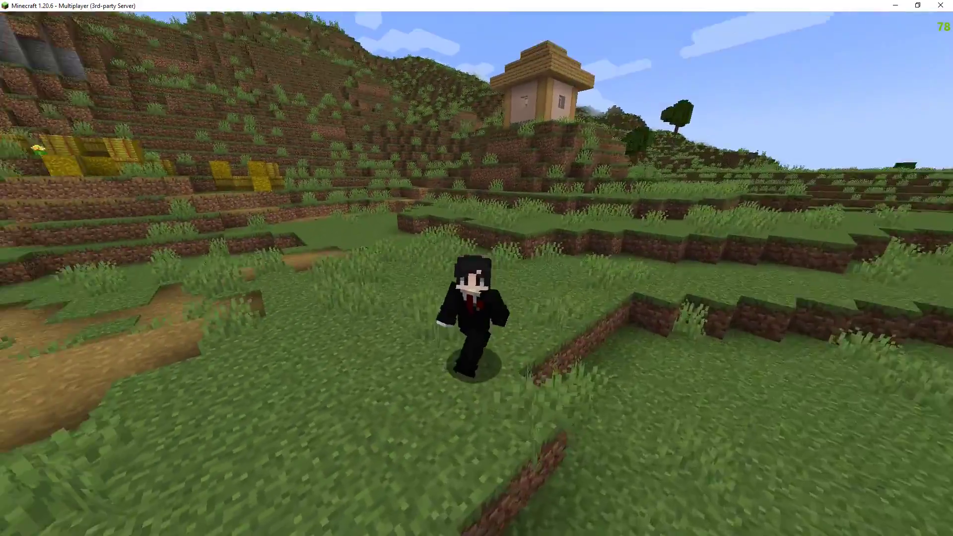